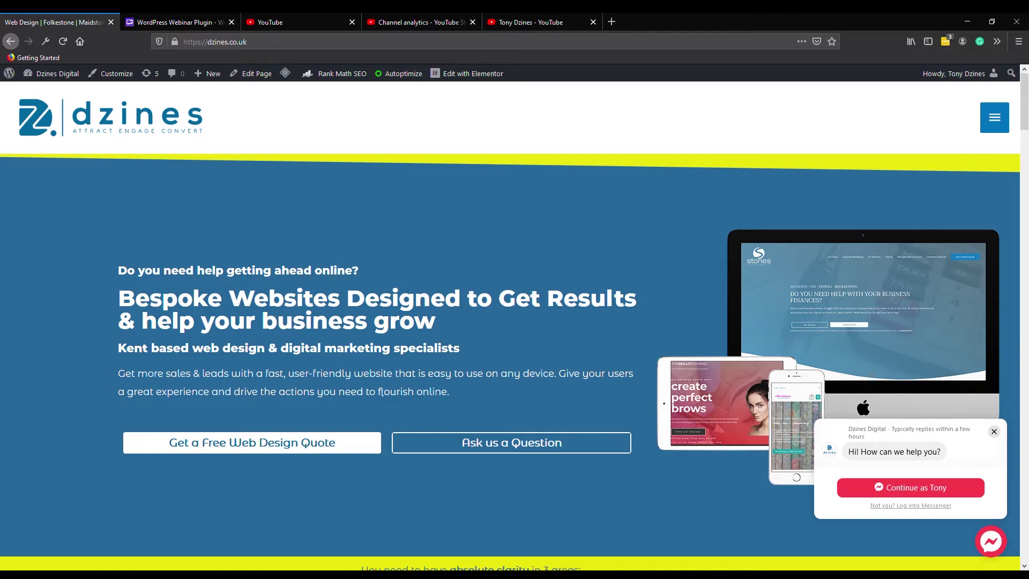
Look over the WebinarPress license pricing on the plugin's website
click(164, 21)
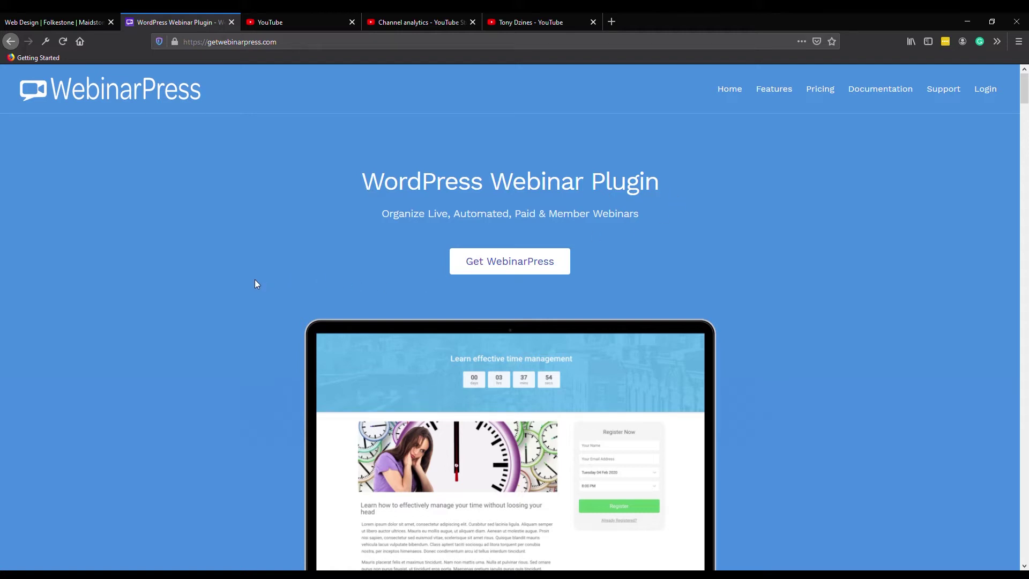
click(822, 90)
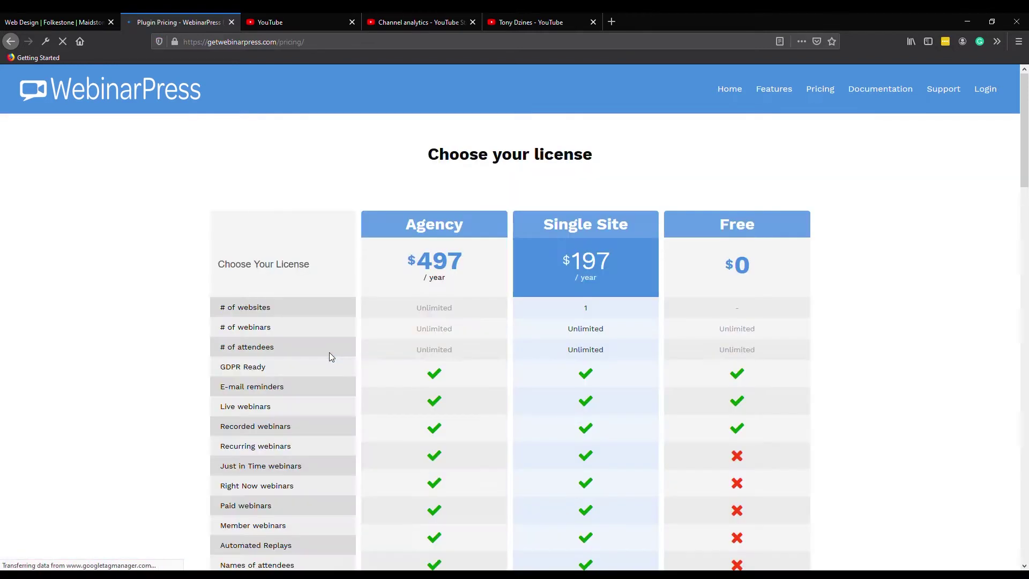
scroll(812, 411, down, 1)
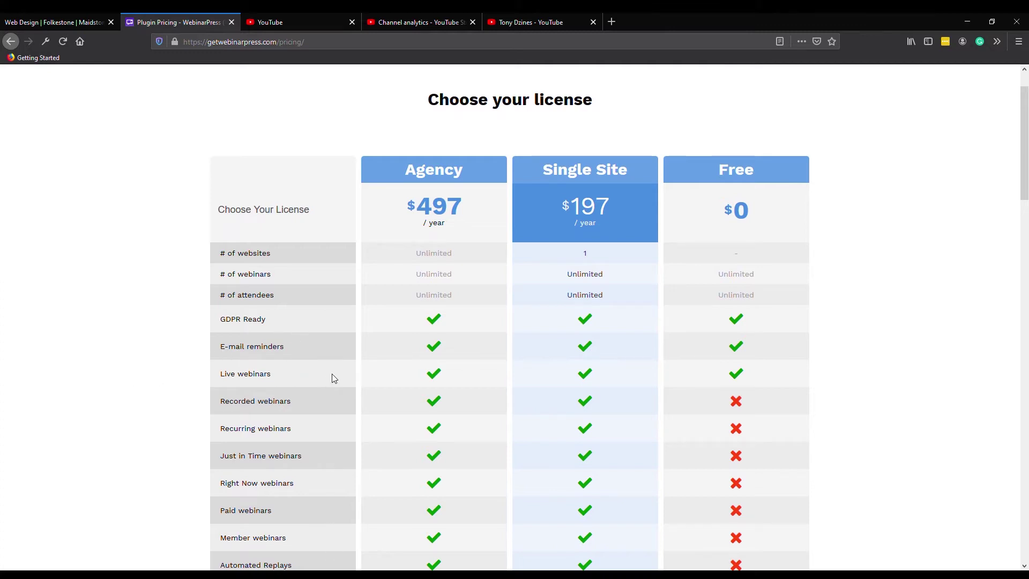
scroll(397, 377, down, 3)
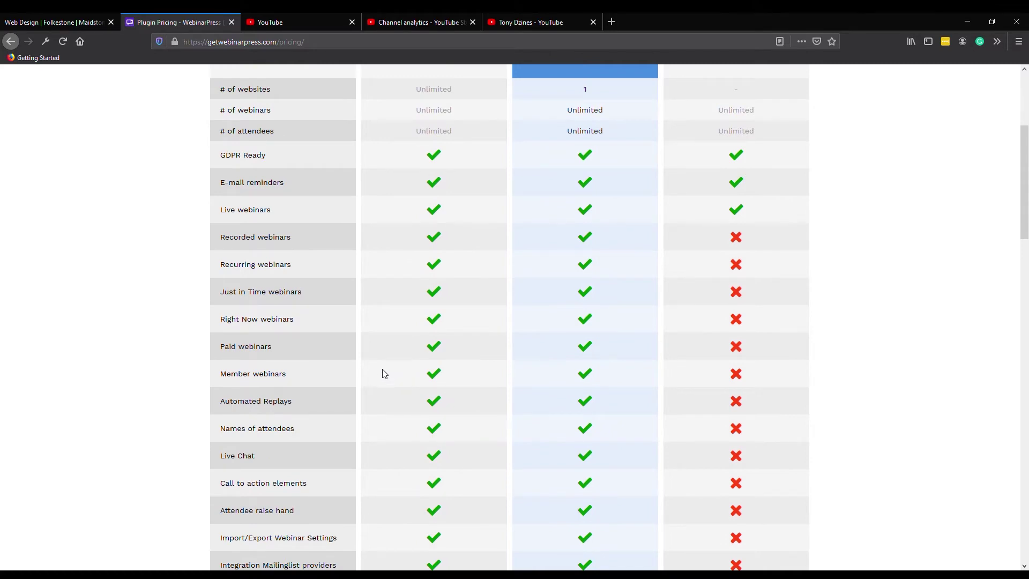
scroll(378, 369, up, 4)
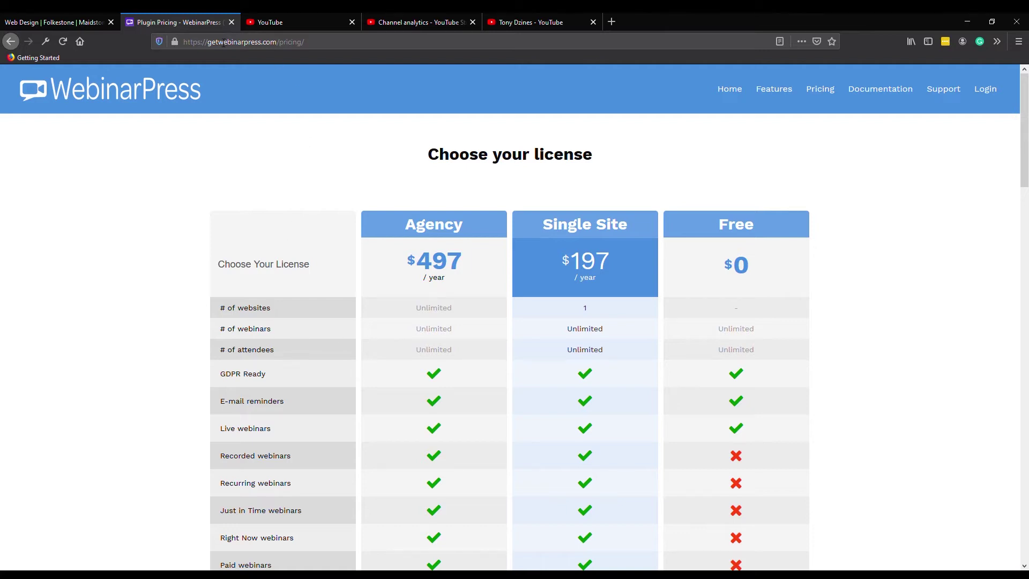
Go from the Dzines Digital site to the WordPress Add New plugins page
click(76, 20)
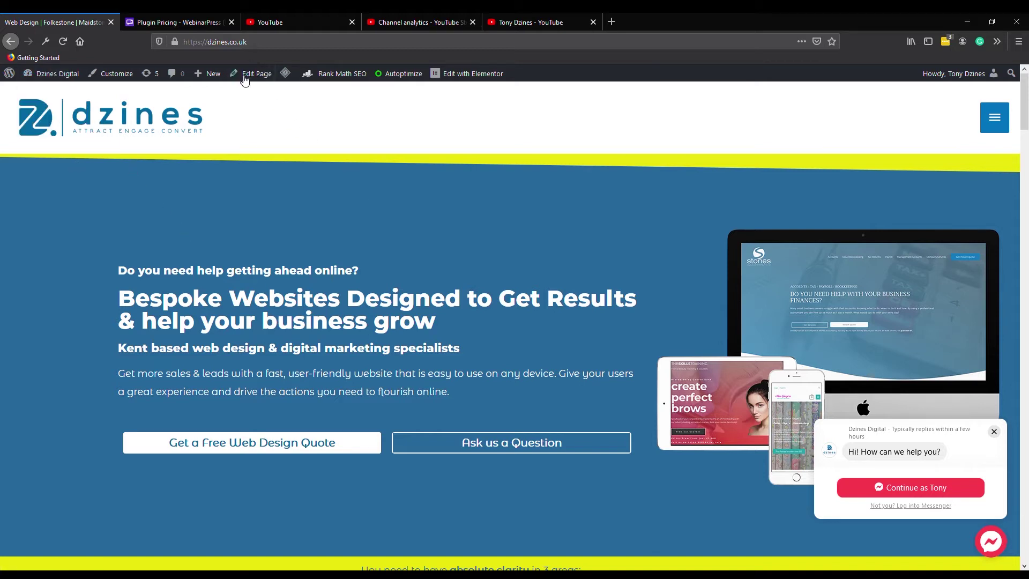
mouse_move(54, 74)
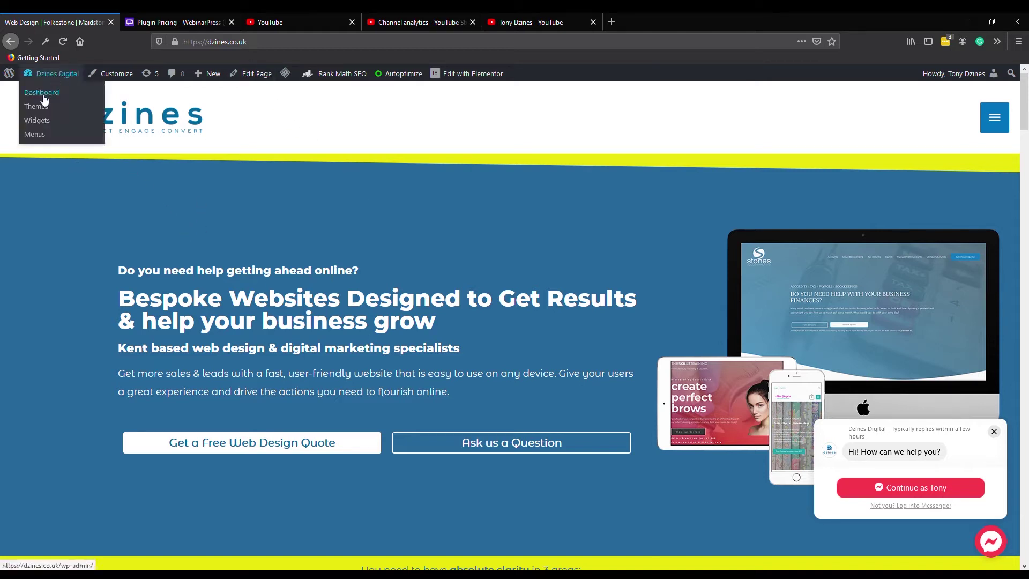
click(43, 95)
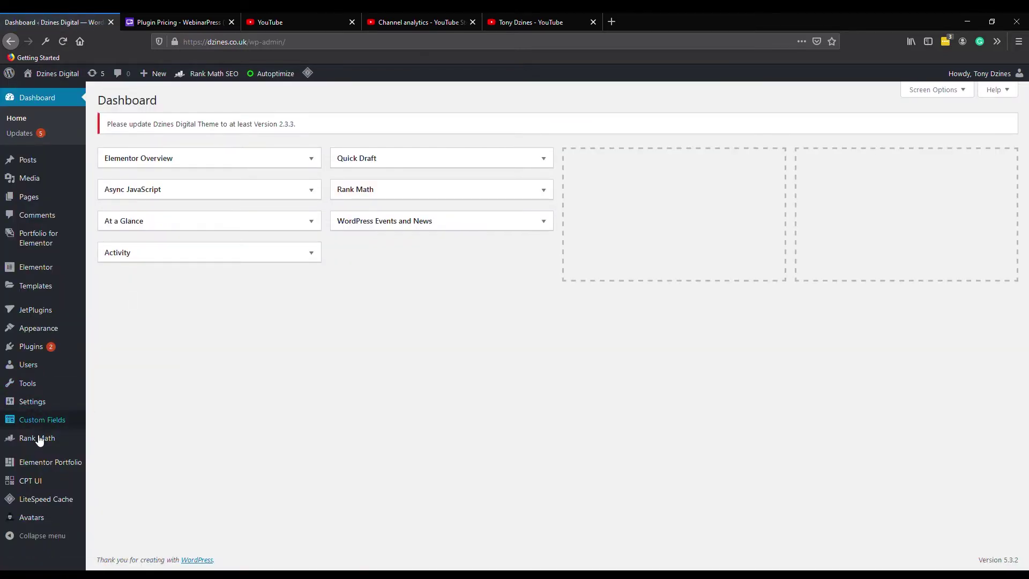
click(41, 348)
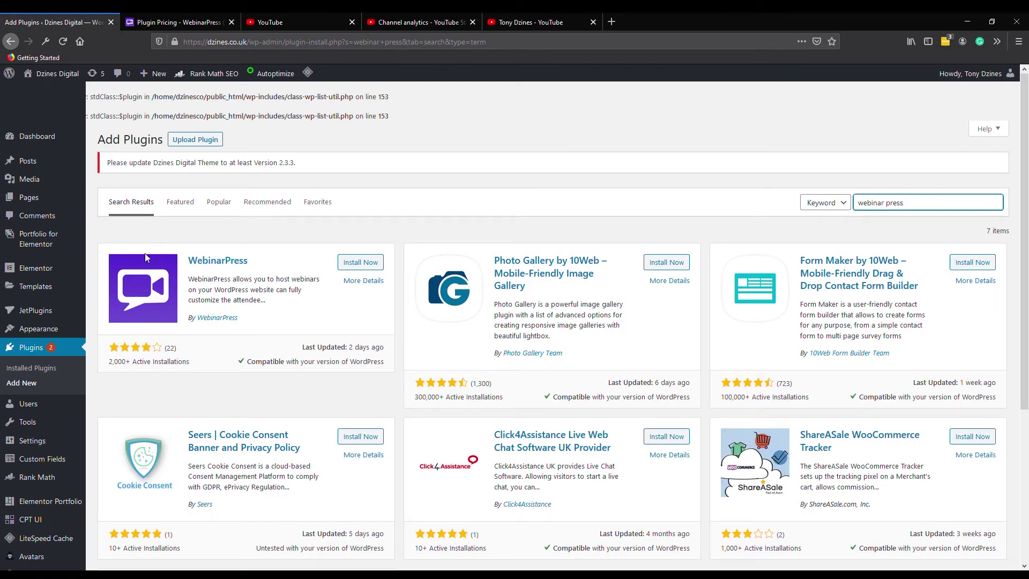
Install and activate WebinarPress so its menu item appears in the admin sidebar
click(361, 266)
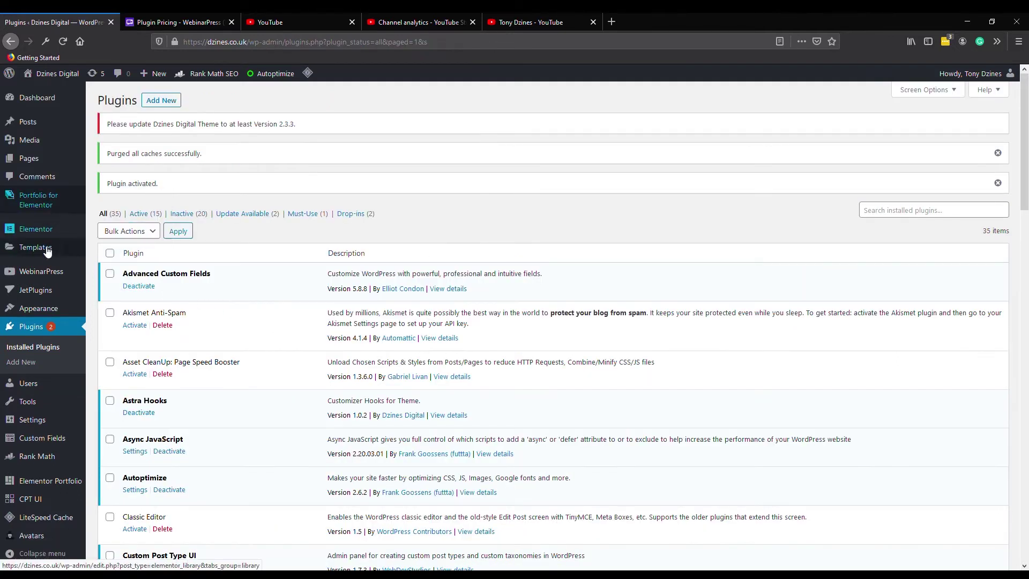
mouse_move(45, 278)
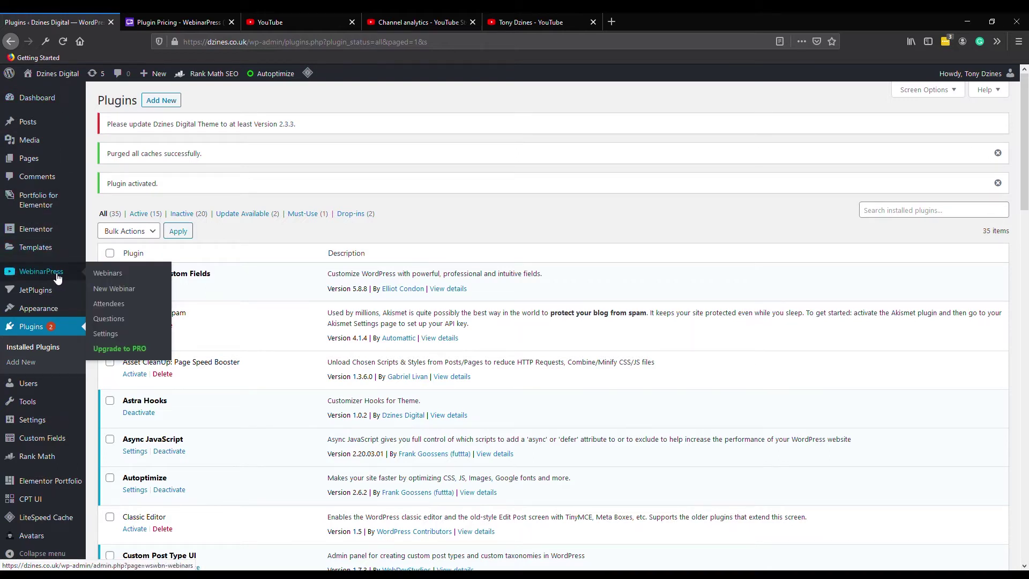
Open WebinarPress Settings and look through the General, Mailing Lists and Webhooks sections
click(113, 335)
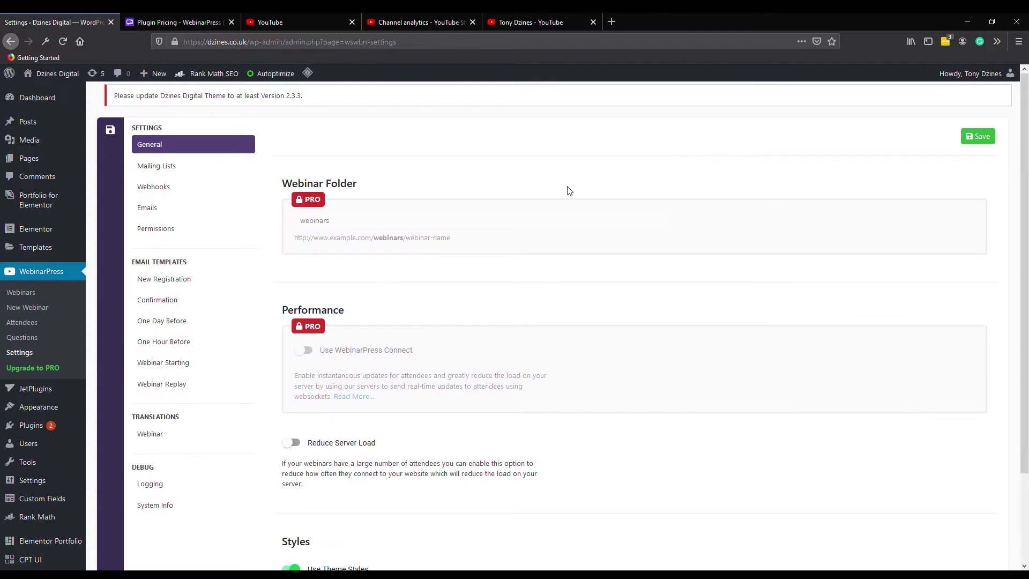
scroll(391, 347, down, 3)
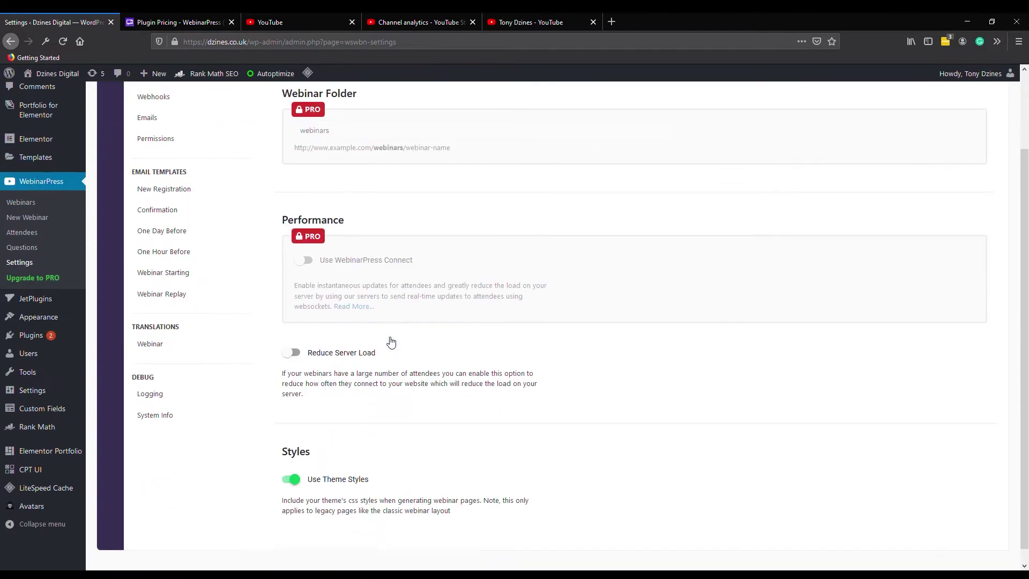
scroll(215, 214, up, 3)
click(179, 168)
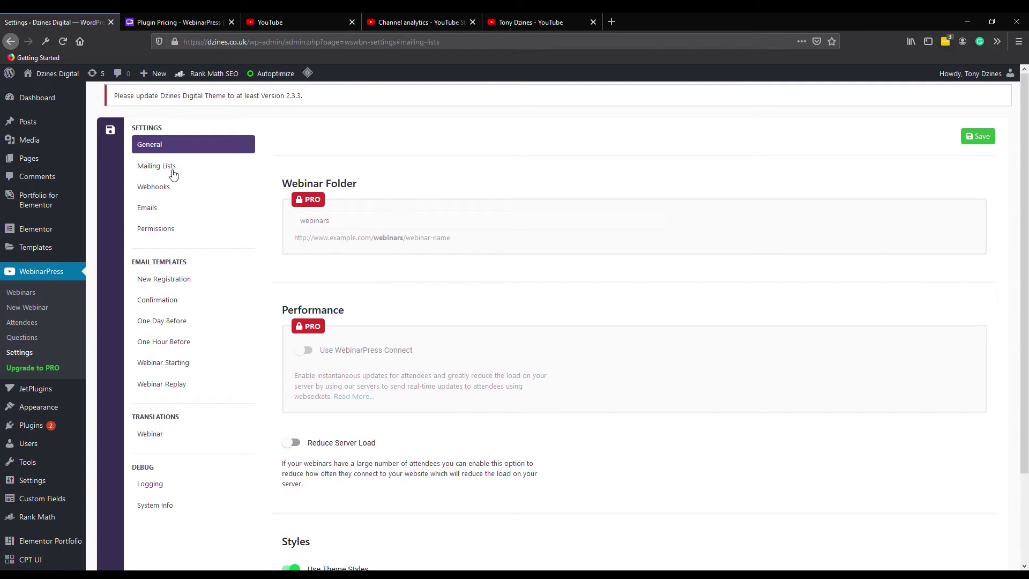
click(168, 187)
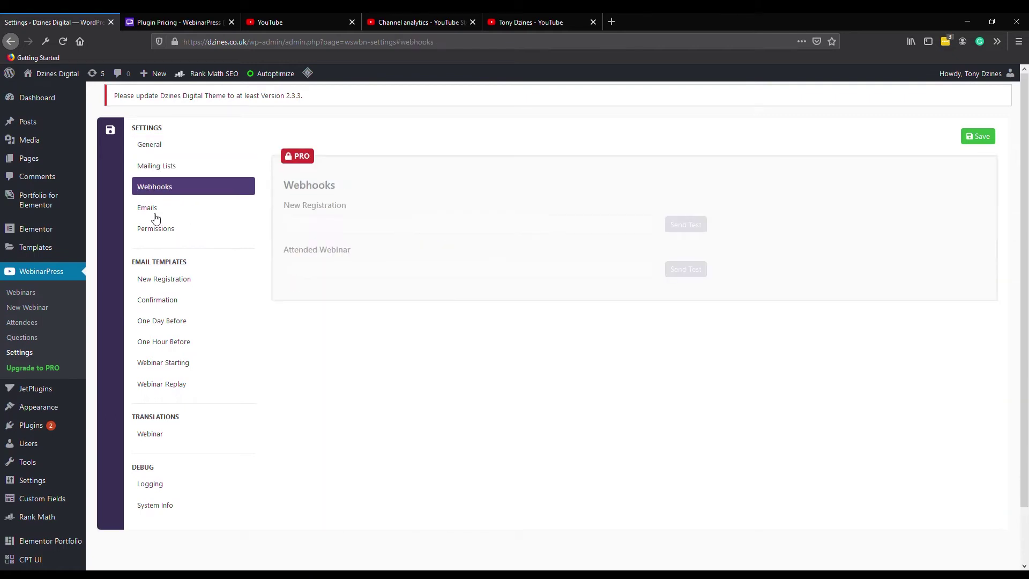
Check the sender name and sender email address in the Emails section
click(155, 216)
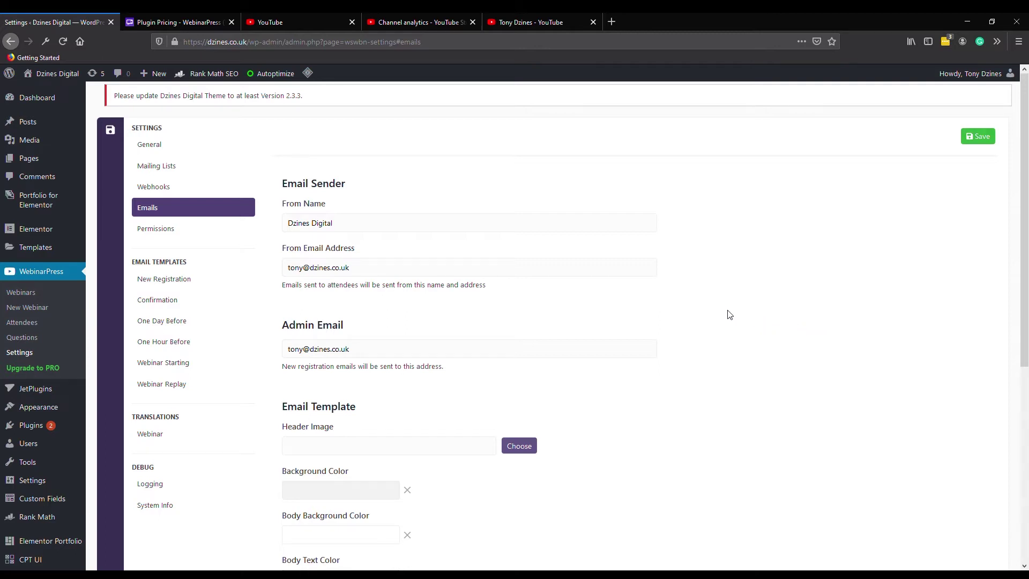
triple_click(365, 230)
triple_click(353, 268)
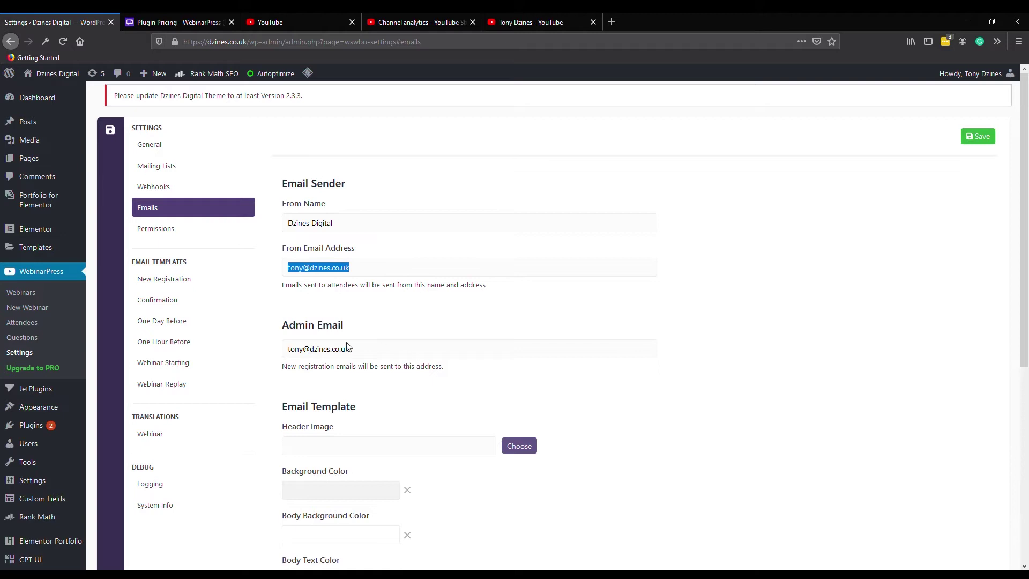
scroll(351, 350, down, 5)
scroll(461, 386, up, 4)
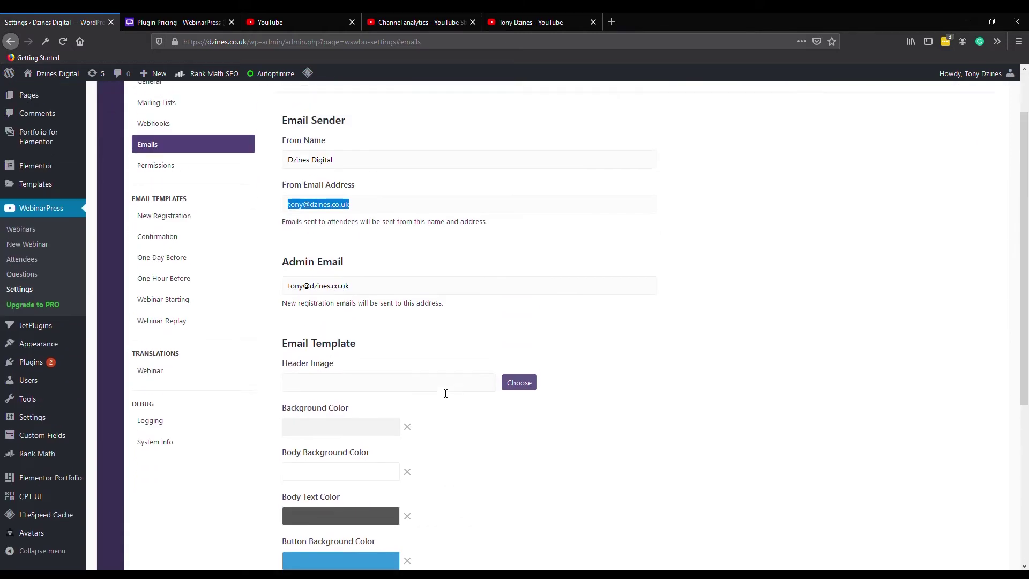
scroll(445, 393, down, 5)
scroll(424, 386, up, 6)
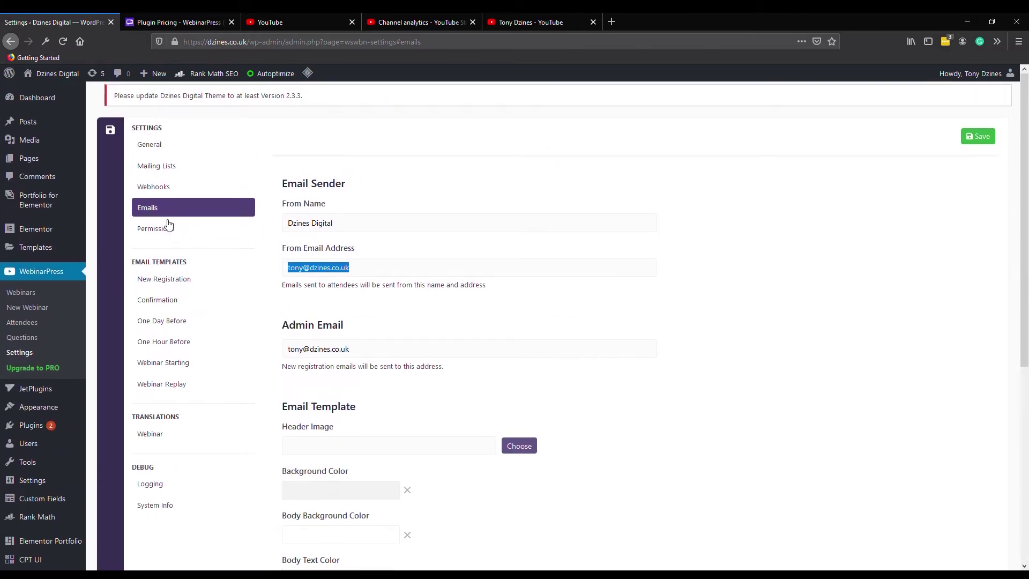
Review role permissions and the New Registration and Confirmation email templates
click(164, 230)
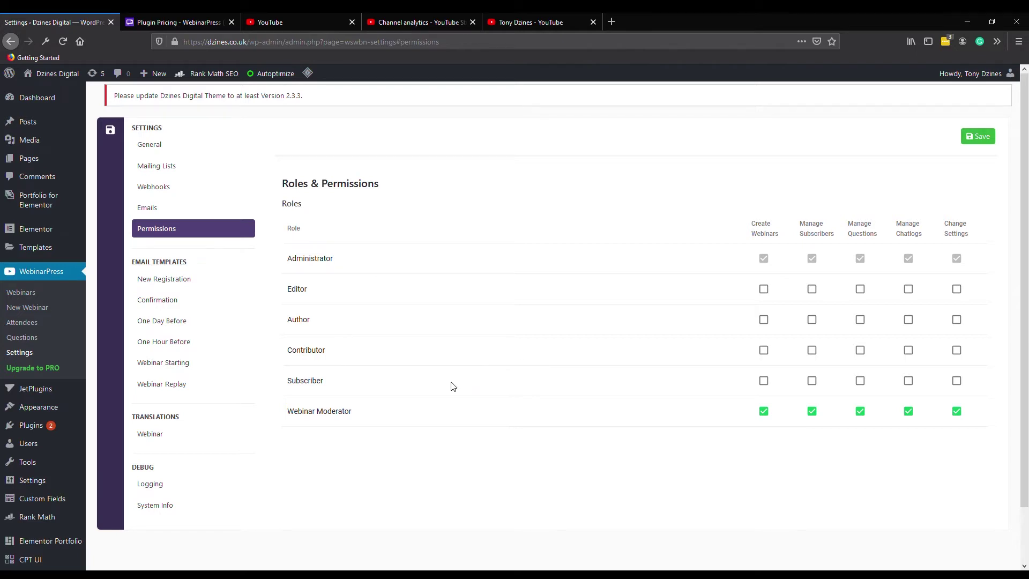
click(188, 279)
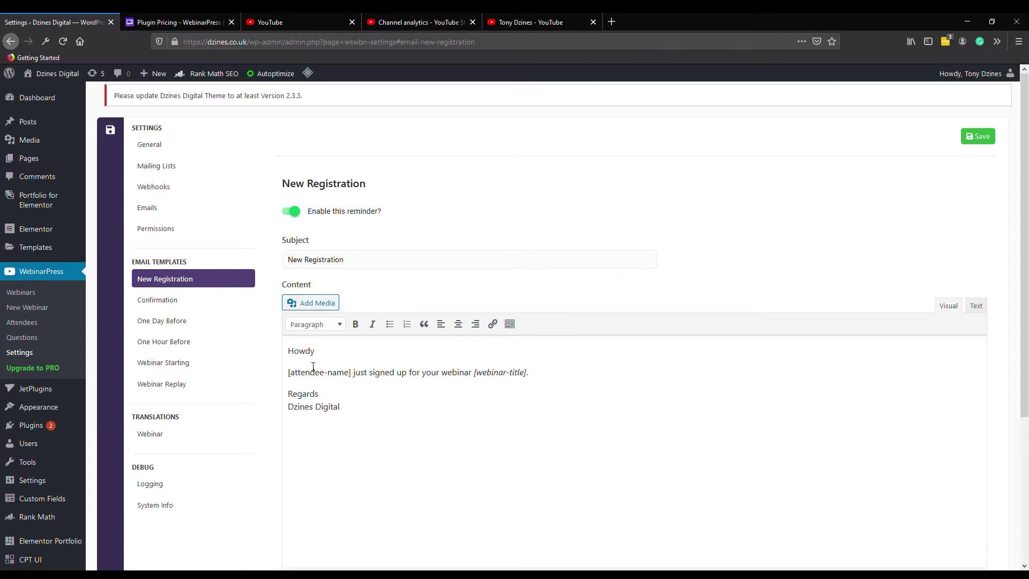
click(180, 305)
Check the One Day Before, One Hour Before and Webinar Starting reminder templates
click(185, 324)
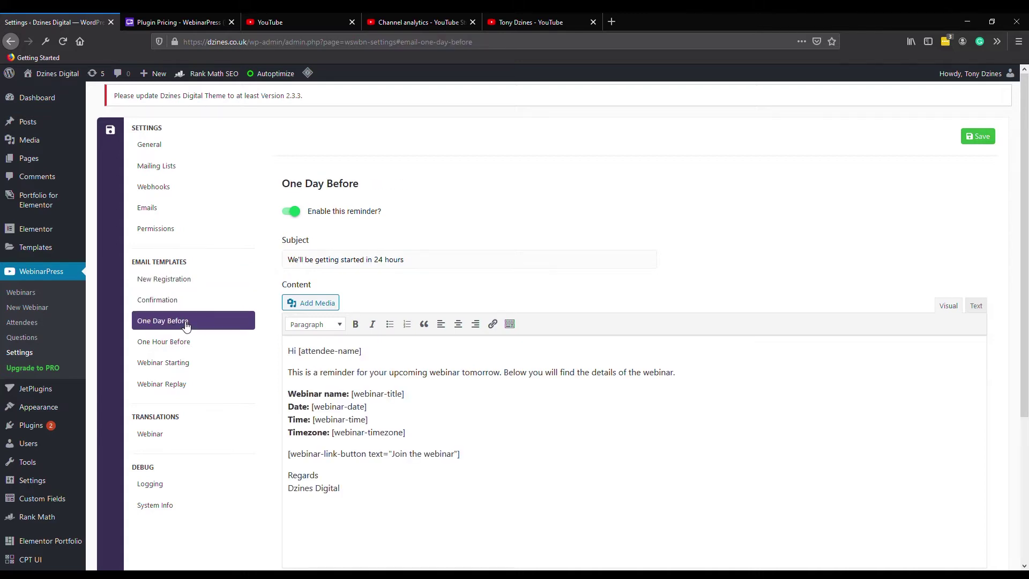
click(192, 346)
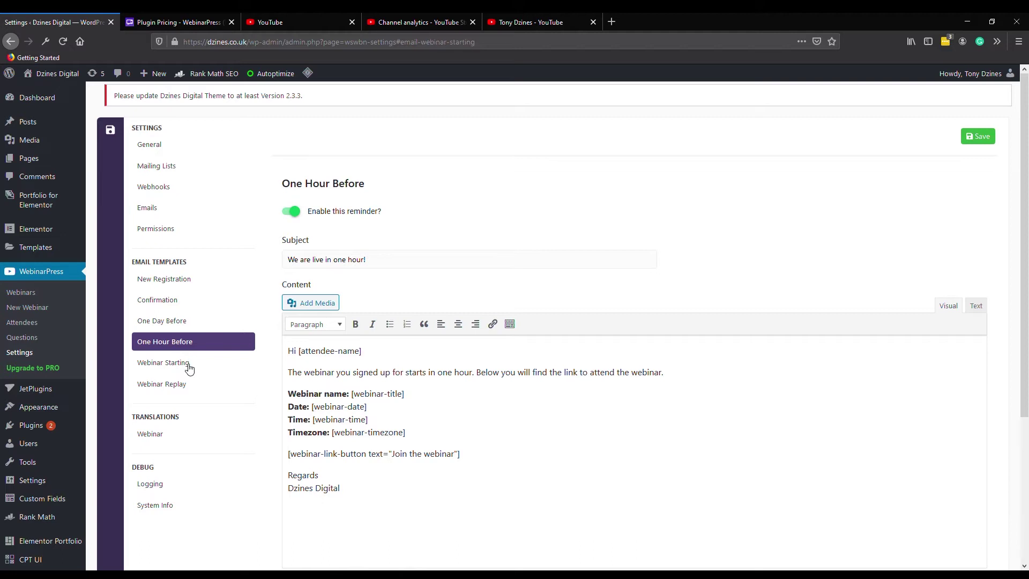
click(189, 363)
scroll(242, 429, down, 4)
scroll(247, 425, up, 4)
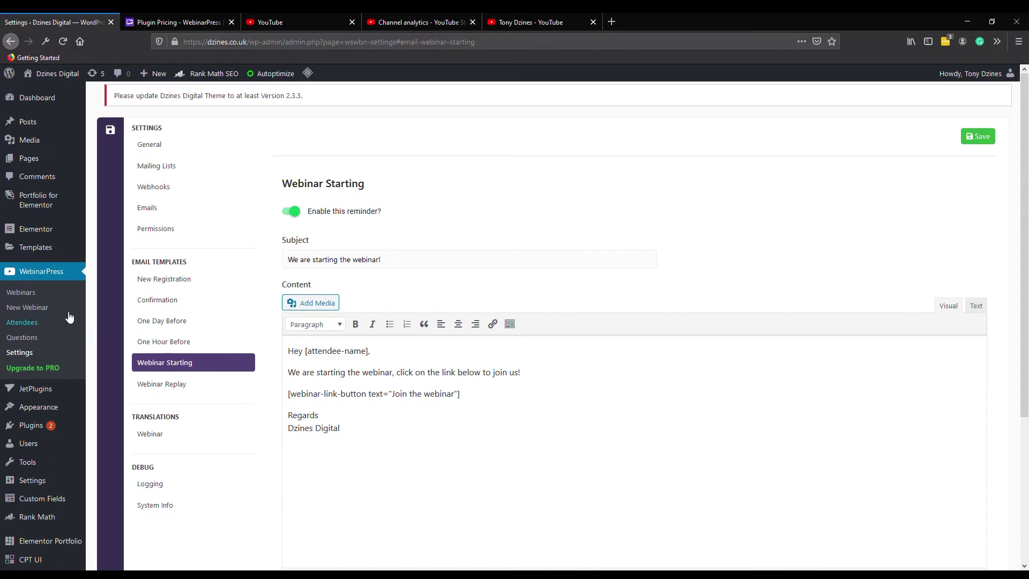
Start a new webinar and begin typing its title
click(22, 308)
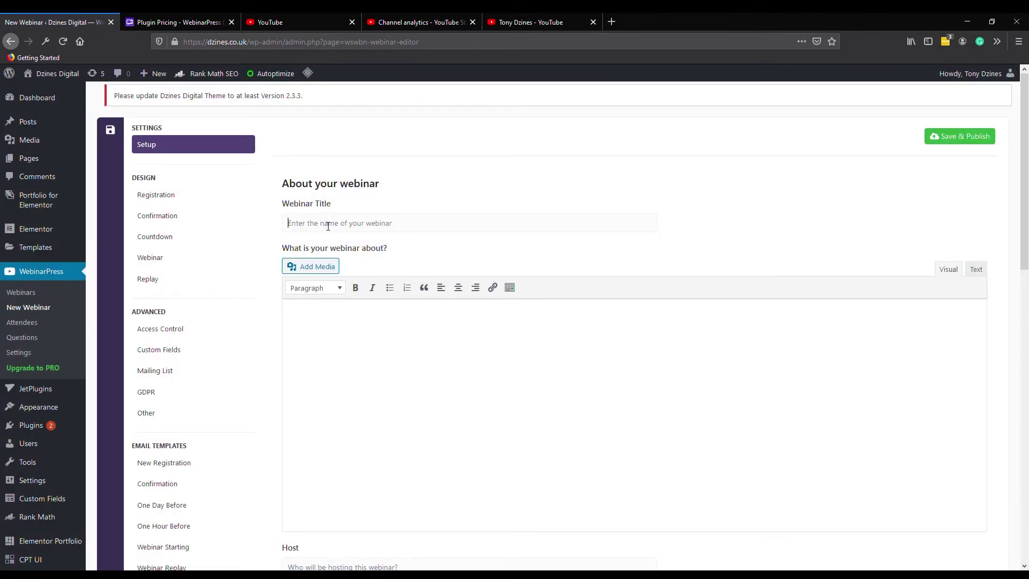
click(328, 226)
text(D)
key(BackSpace)
text(Tony Dzines Webinar)
Set the Live webinar's start hour to 14 and scroll down to Webinar Source
scroll(345, 319, down, 3)
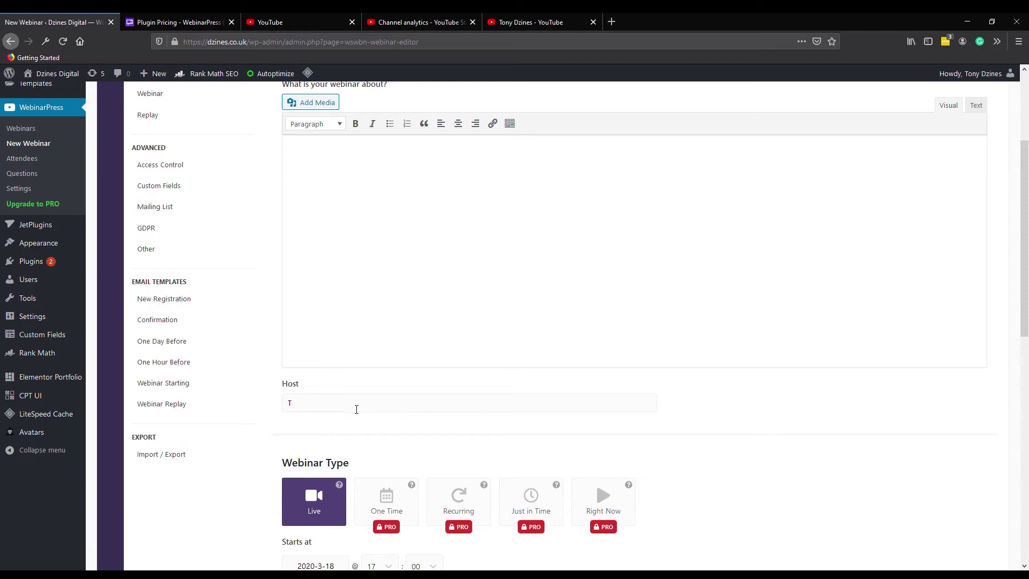
scroll(327, 418, down, 3)
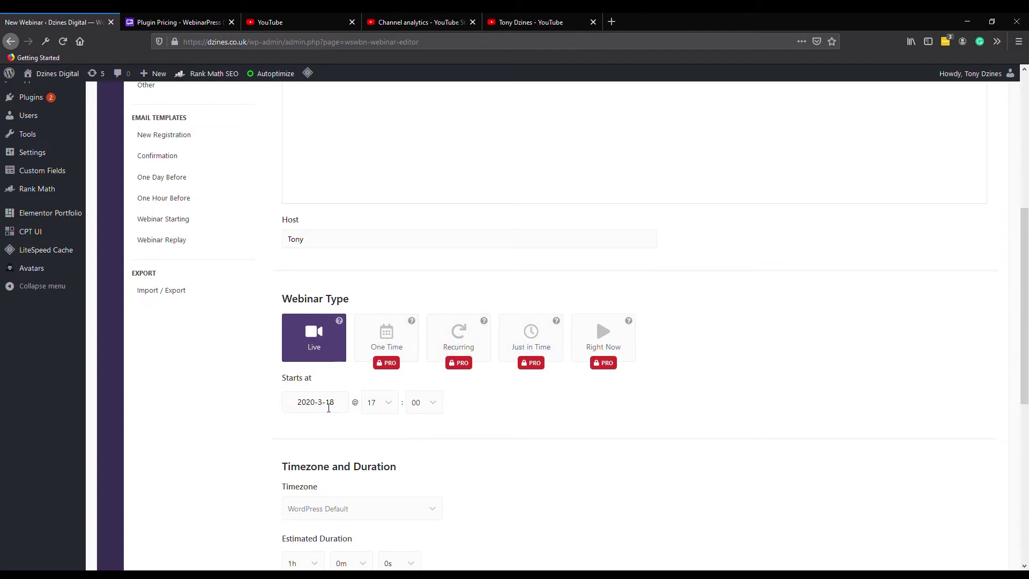
click(388, 403)
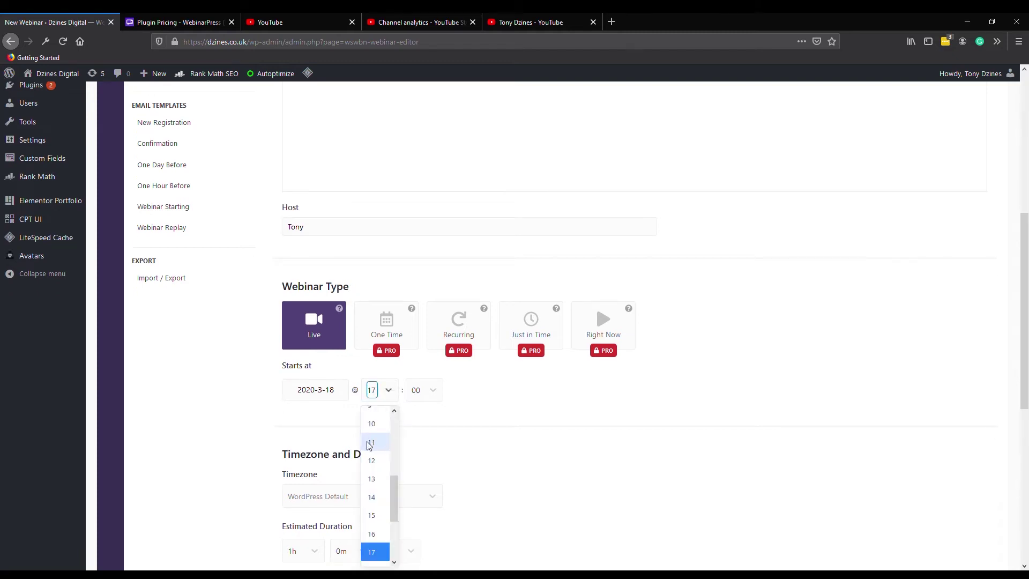
click(375, 500)
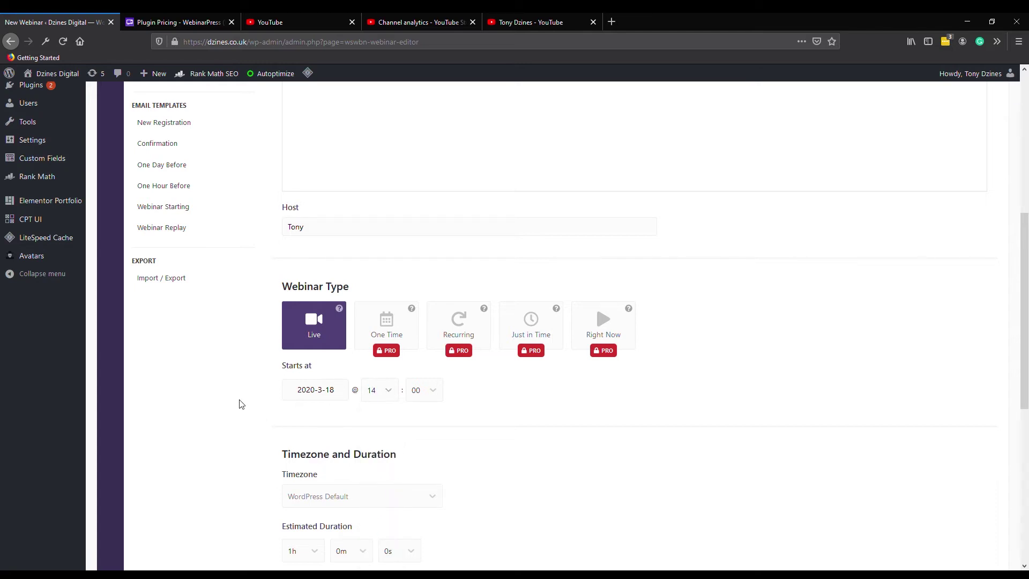
scroll(230, 401, down, 2)
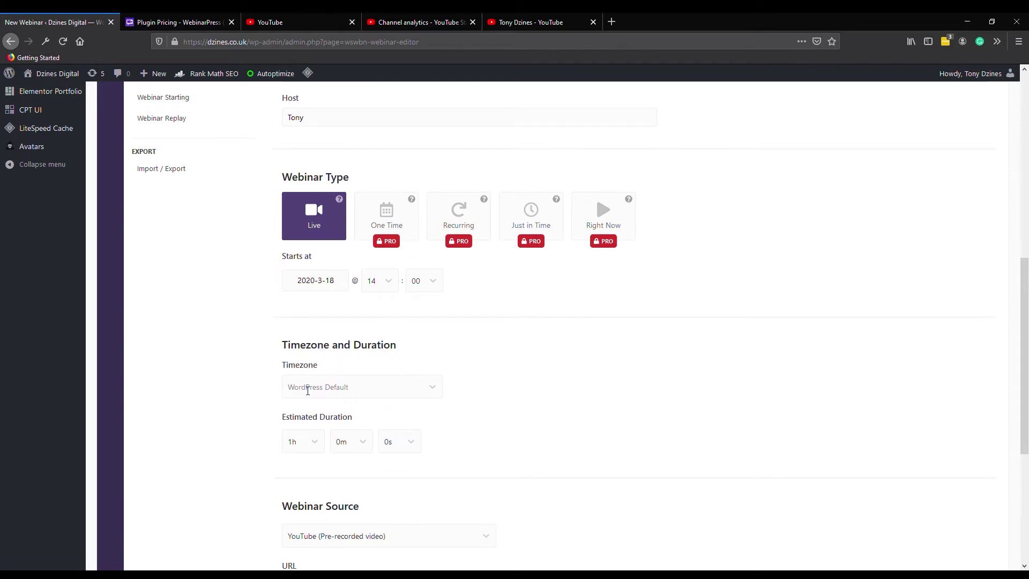
scroll(240, 425, down, 2)
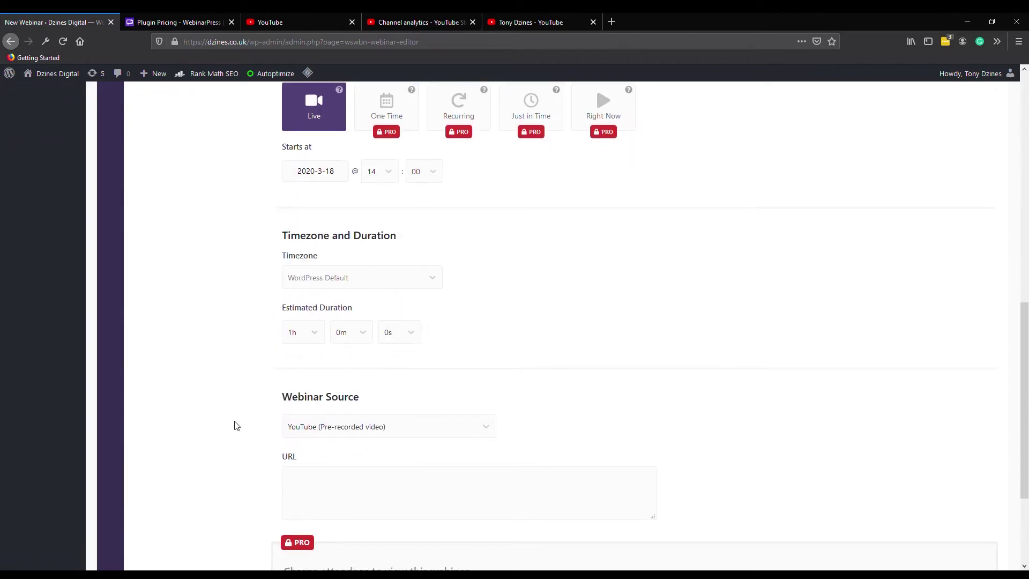
scroll(241, 425, down, 2)
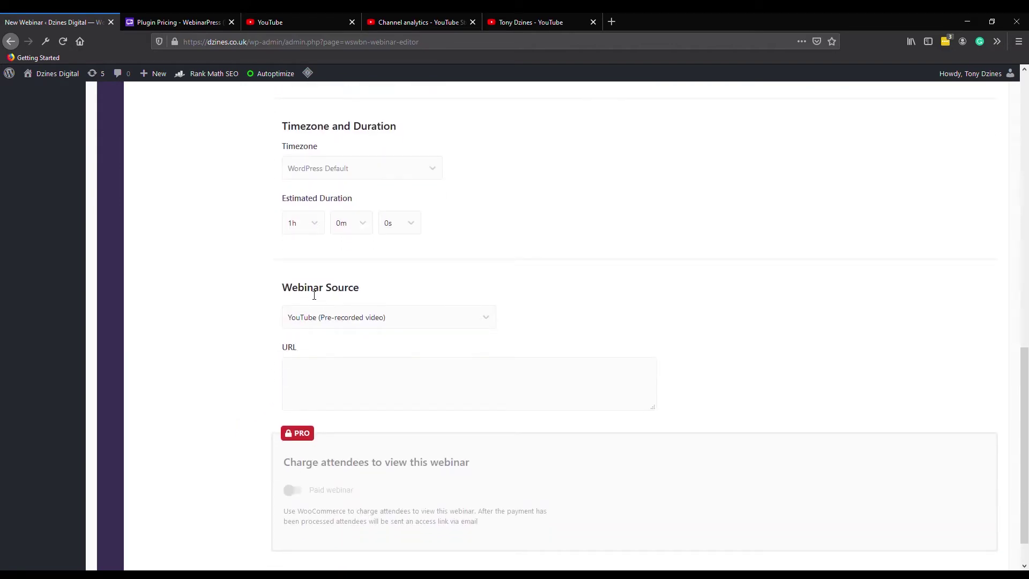
Try the YouTube Live, Vimeo and uploaded File options for the webinar source
click(320, 324)
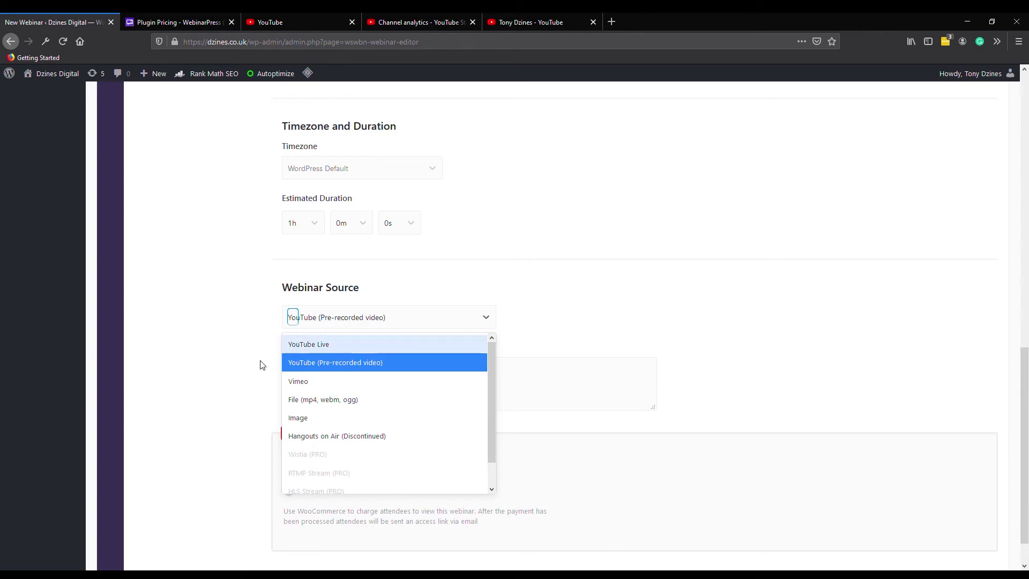
click(327, 349)
click(353, 354)
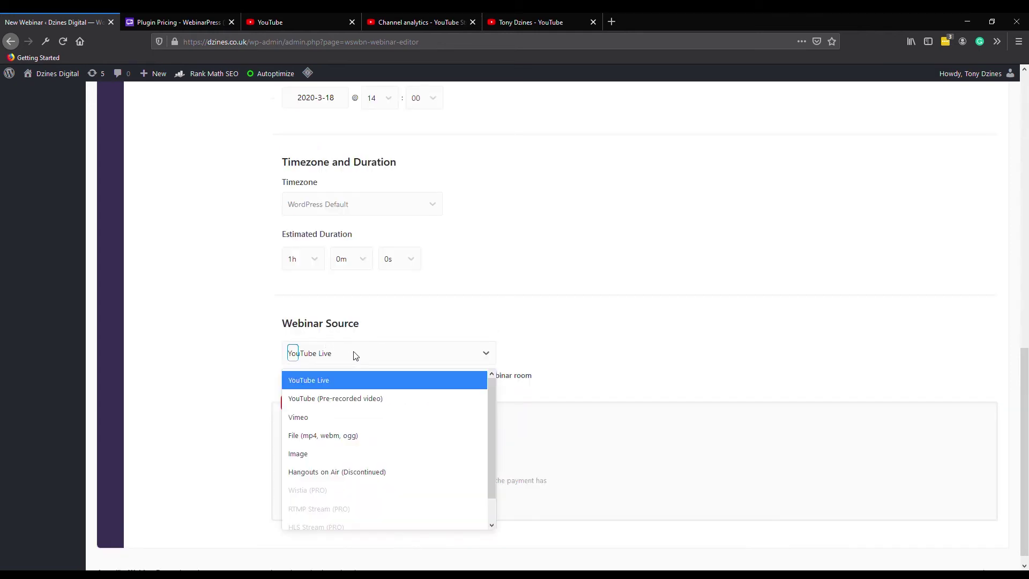
click(253, 380)
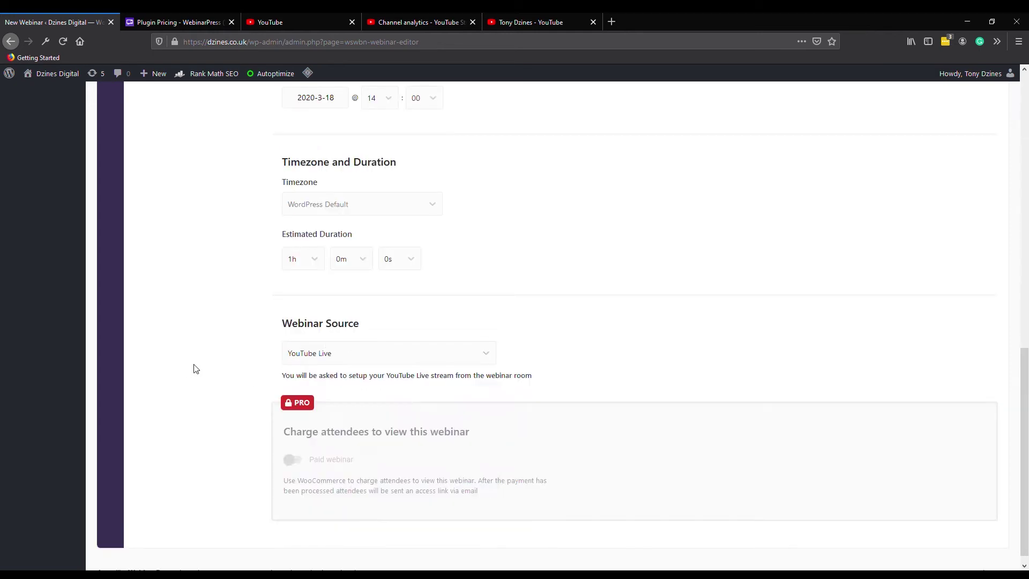
click(355, 352)
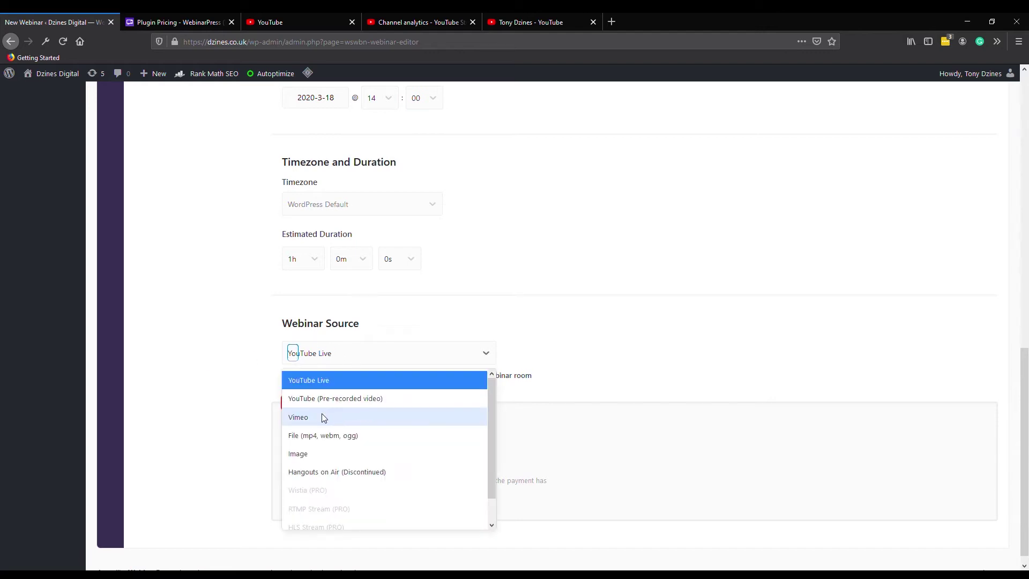
click(321, 416)
click(354, 356)
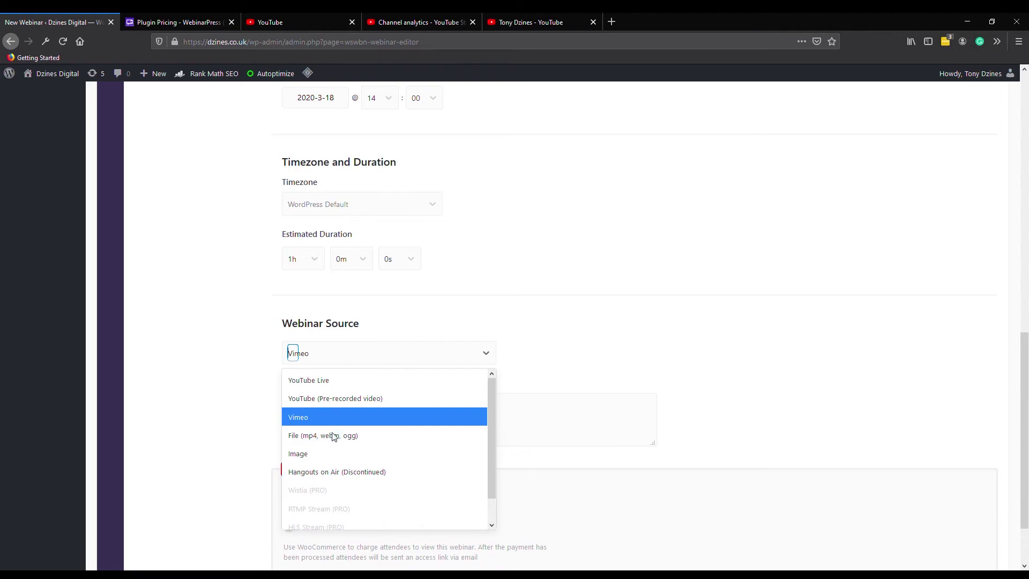
click(337, 438)
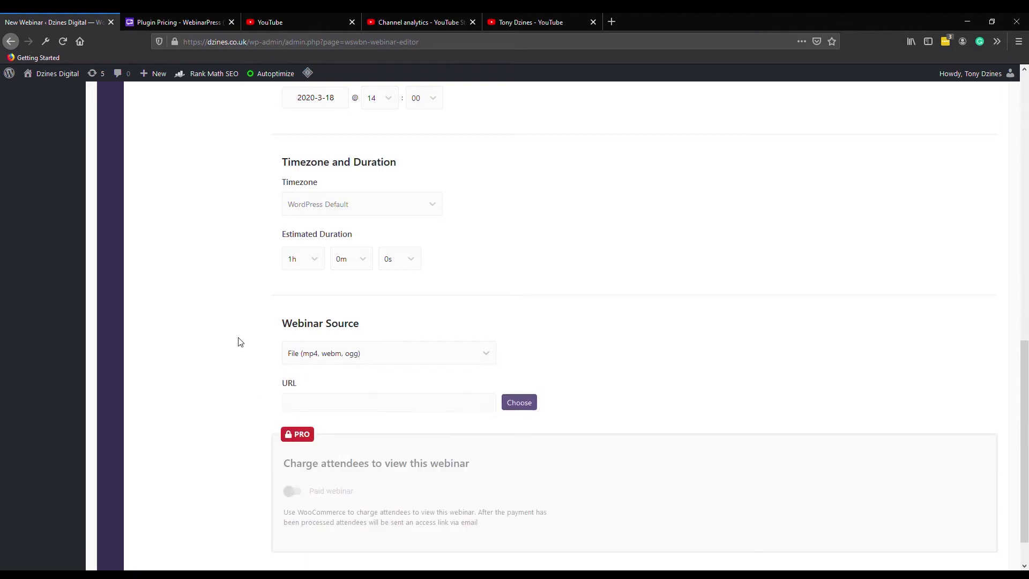
Set the source back to YouTube Live and Save & Publish the webinar
scroll(239, 329, down, 1)
click(355, 312)
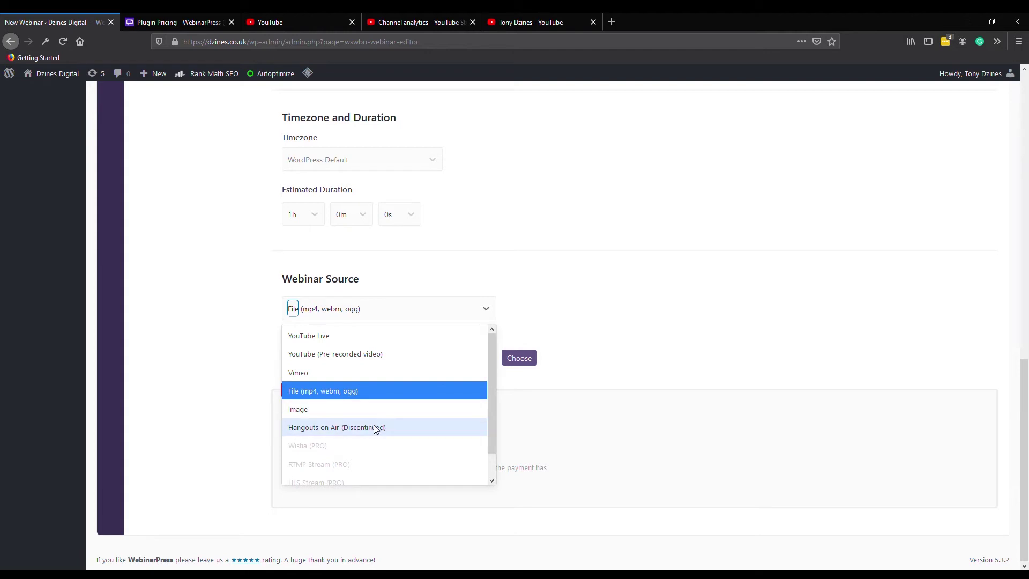
click(356, 336)
scroll(216, 320, down, 1)
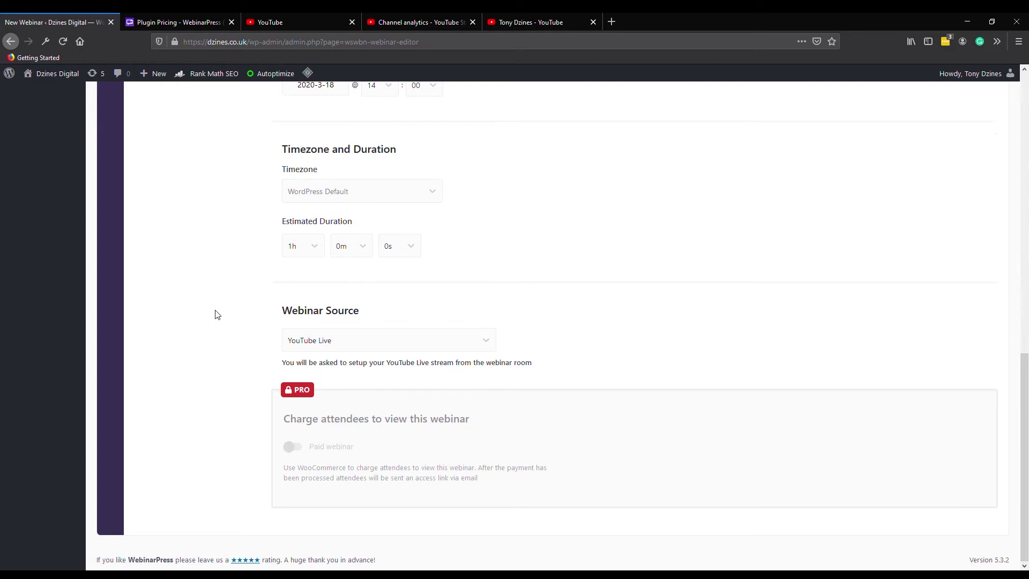
scroll(241, 374, up, 3)
scroll(264, 351, down, 4)
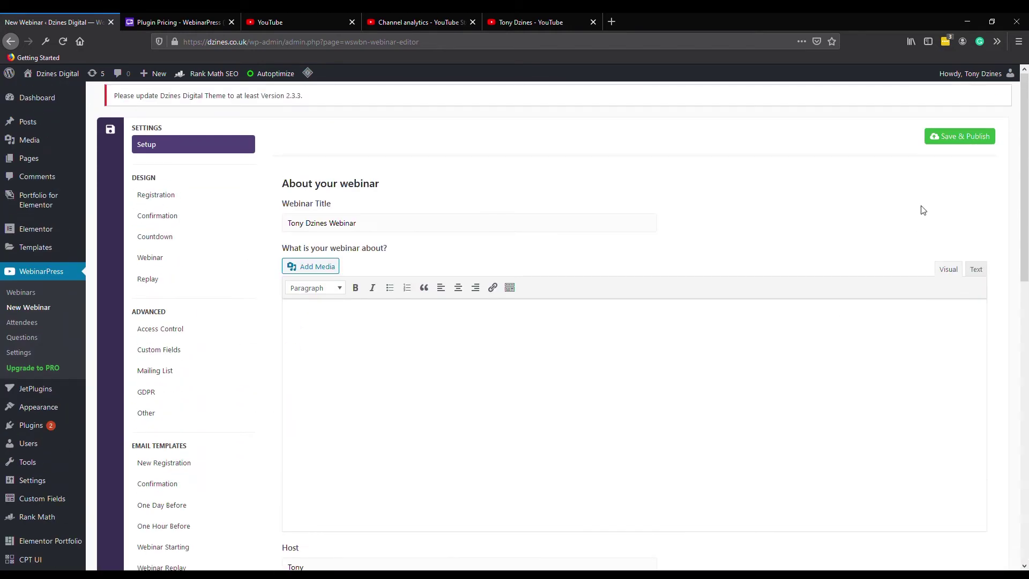
click(981, 142)
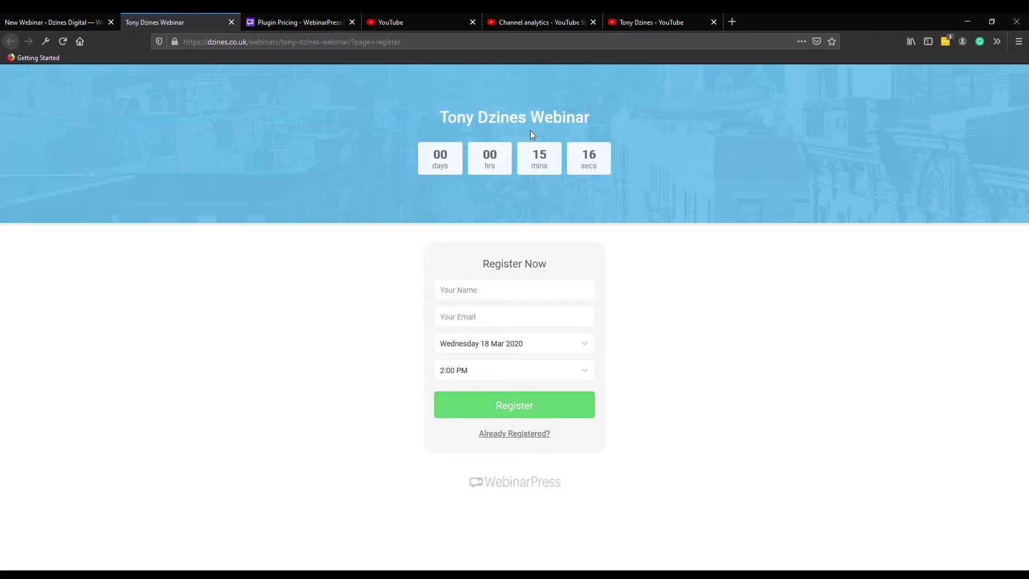
Inspect the Tony Dzines Webinar registration page, keeping Wednesday 18 Mar 2020 as the date
drag(592, 123, 419, 114)
click(420, 114)
double_click(520, 120)
triple_click(520, 120)
click(621, 177)
click(502, 345)
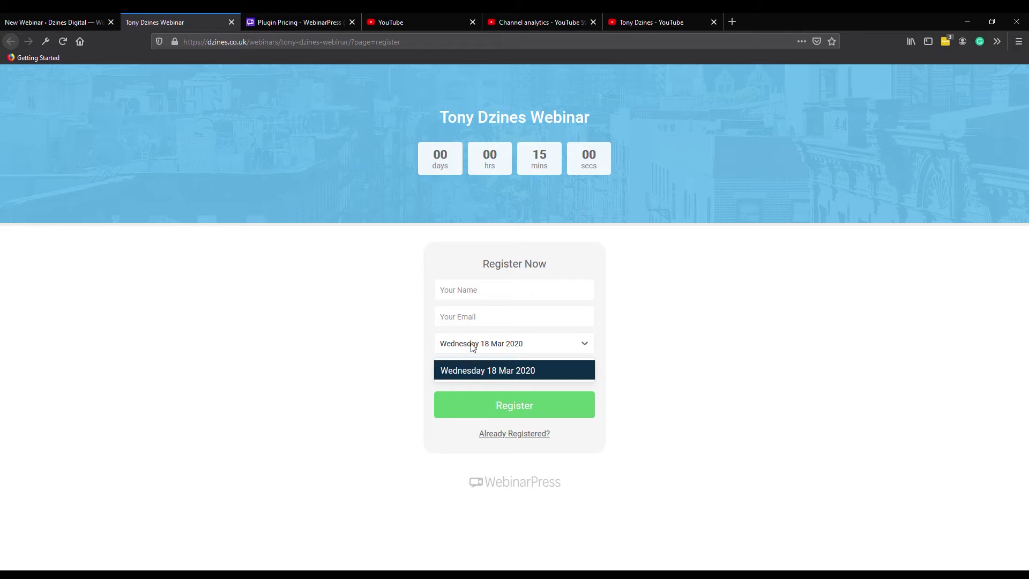
click(541, 344)
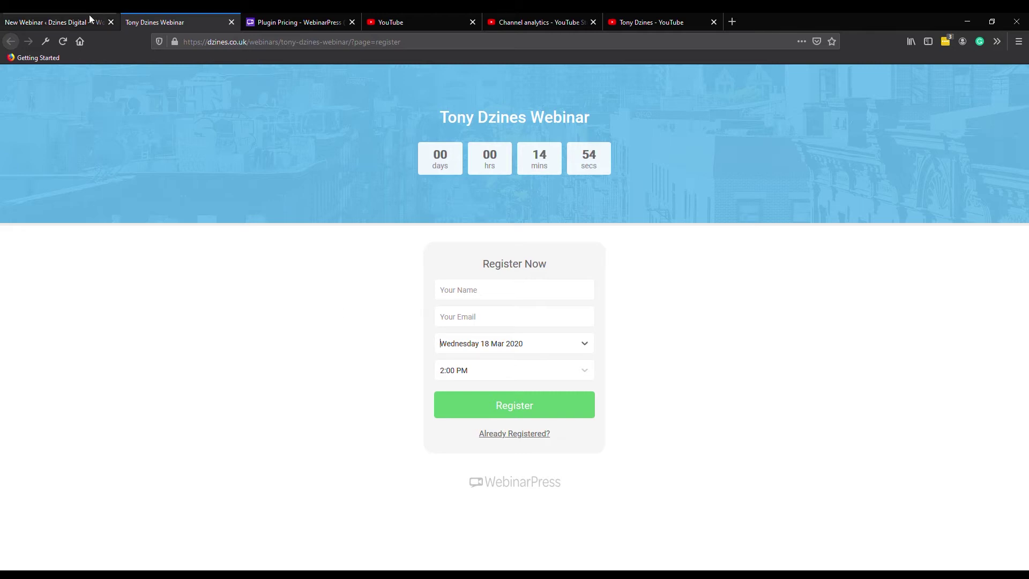
Copy the registration page address and return to the WordPress webinar editor
click(358, 47)
drag(352, 43, 284, 46)
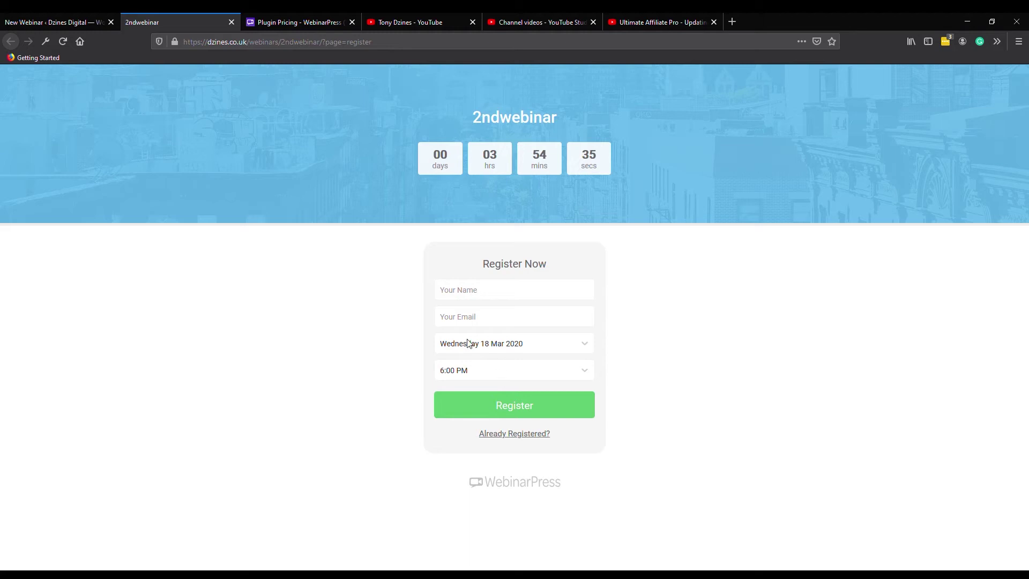
click(71, 20)
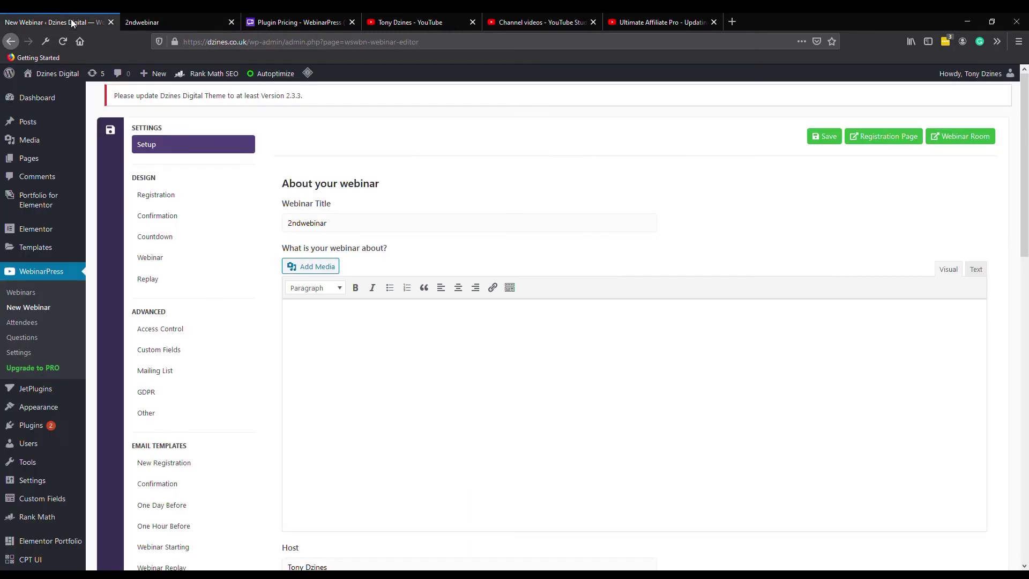
Open the Webinar Room for 2ndwebinar and view it in its new tab
click(970, 140)
click(170, 20)
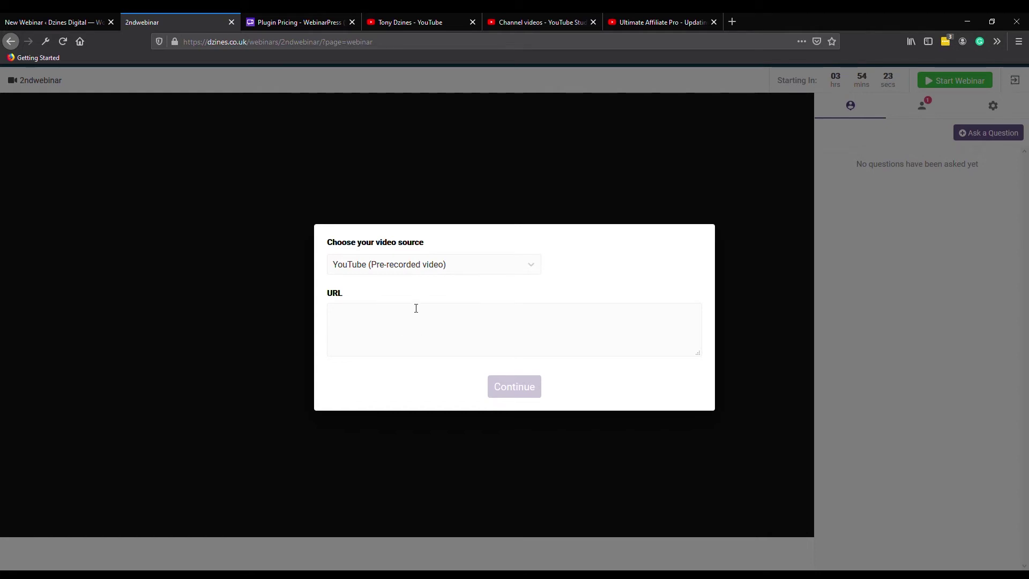
Load youtube.com, dismiss the password-save prompt, and choose Go live from the Create menu
click(429, 22)
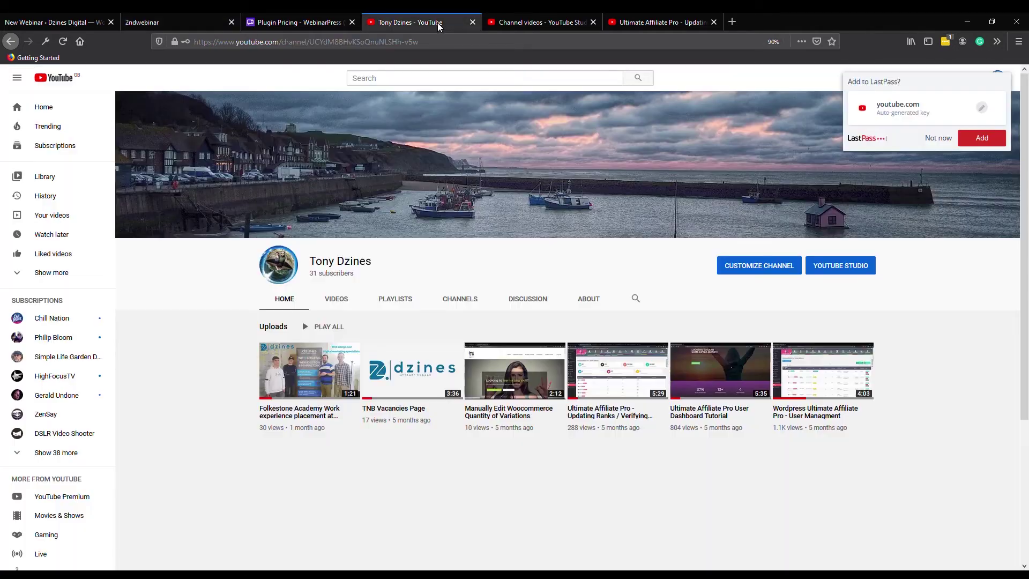
click(294, 42)
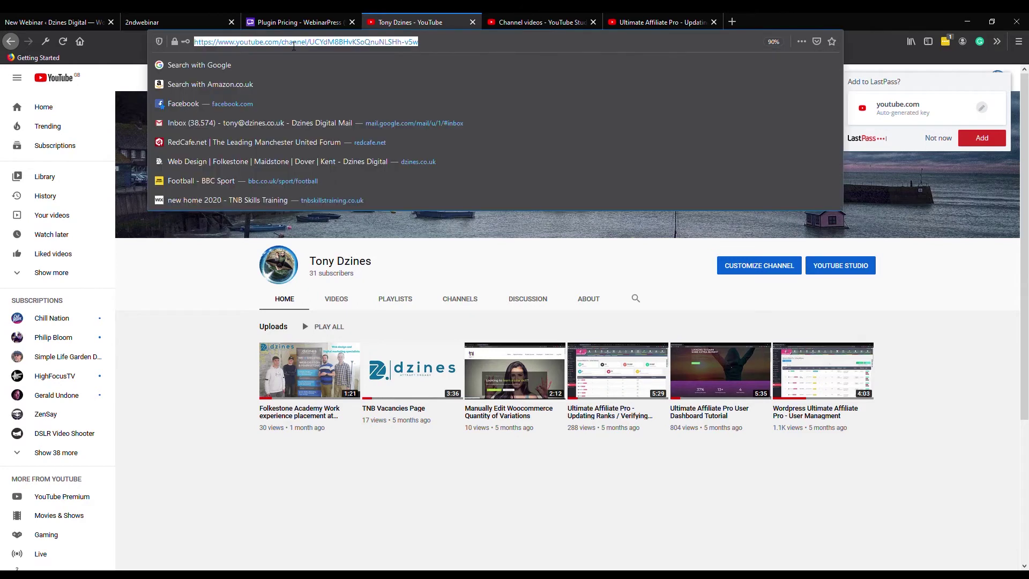
text(youtu)
key(Return)
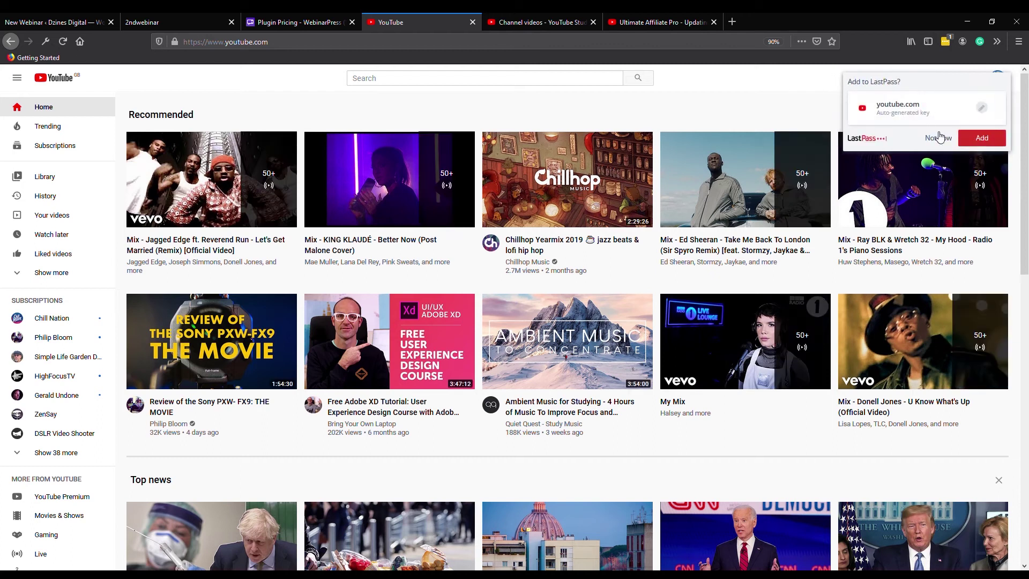
click(935, 138)
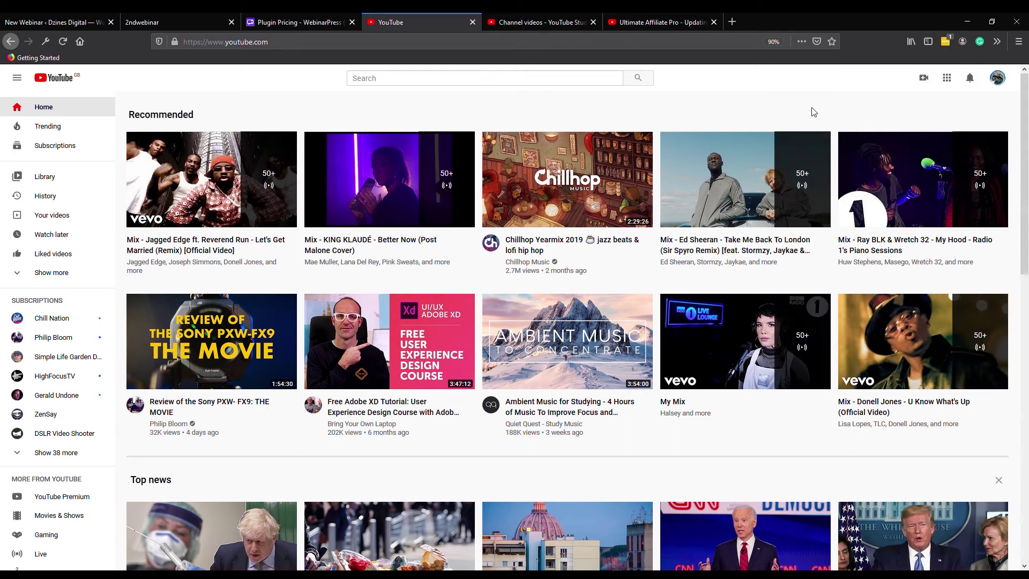
click(926, 80)
click(948, 123)
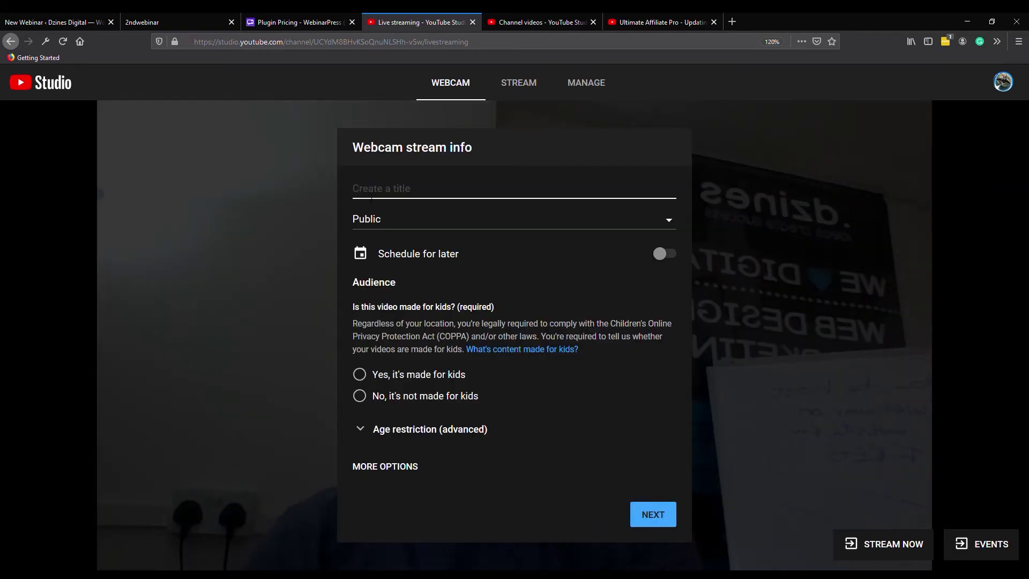
Title the stream 'webinar', keep it Public and mark it not made for kids
text(webinar1)
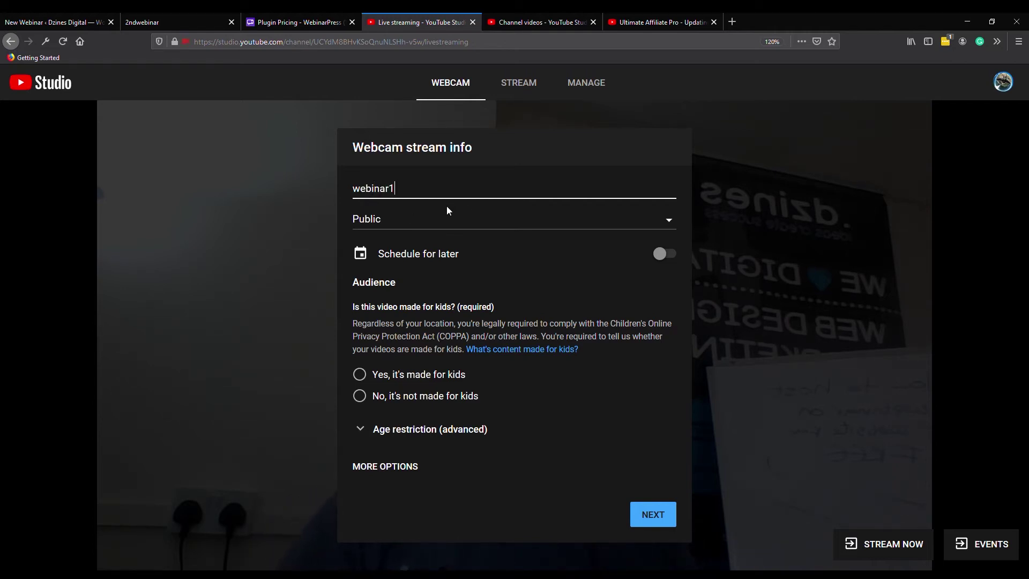
click(448, 223)
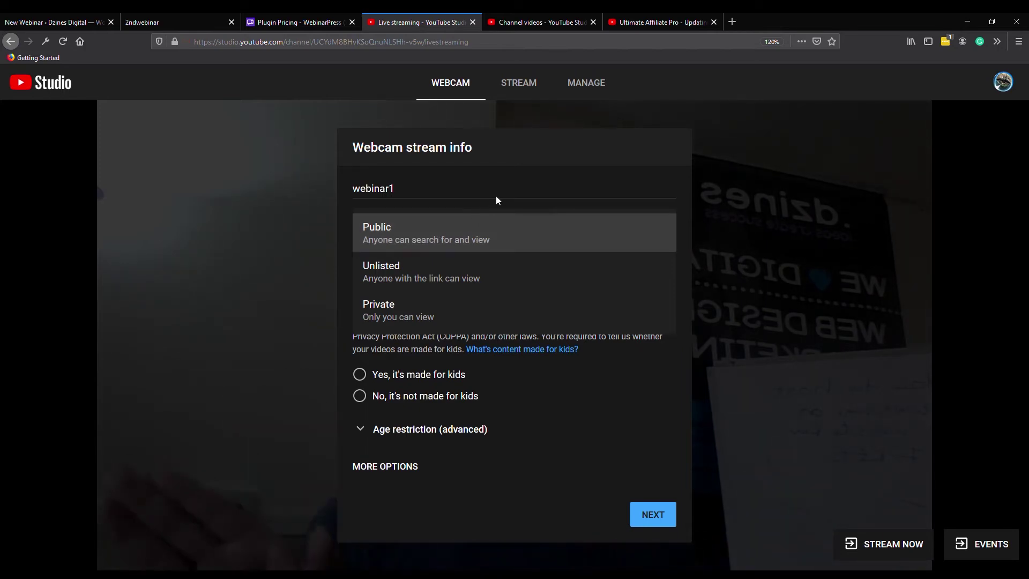
click(481, 233)
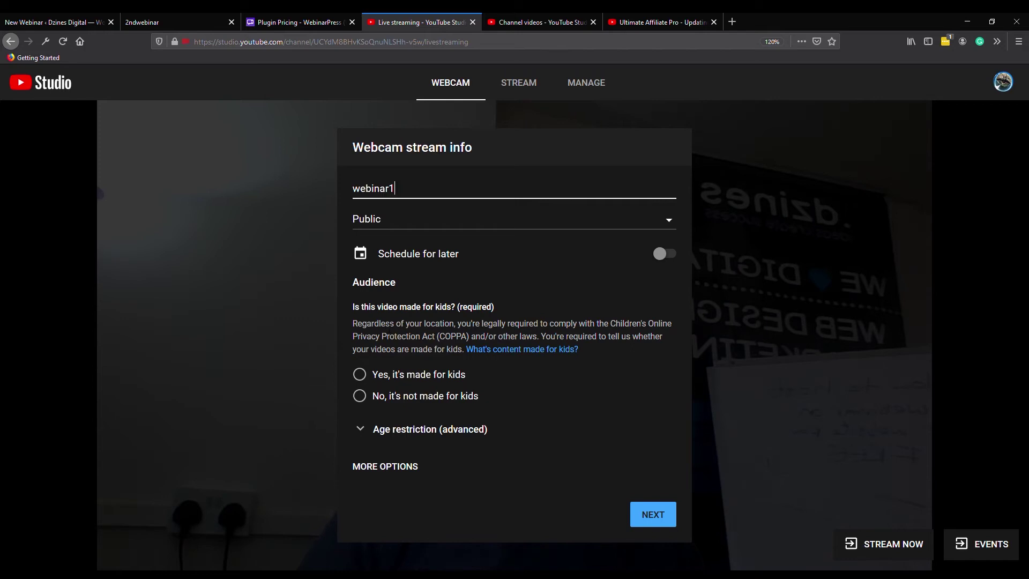
click(360, 397)
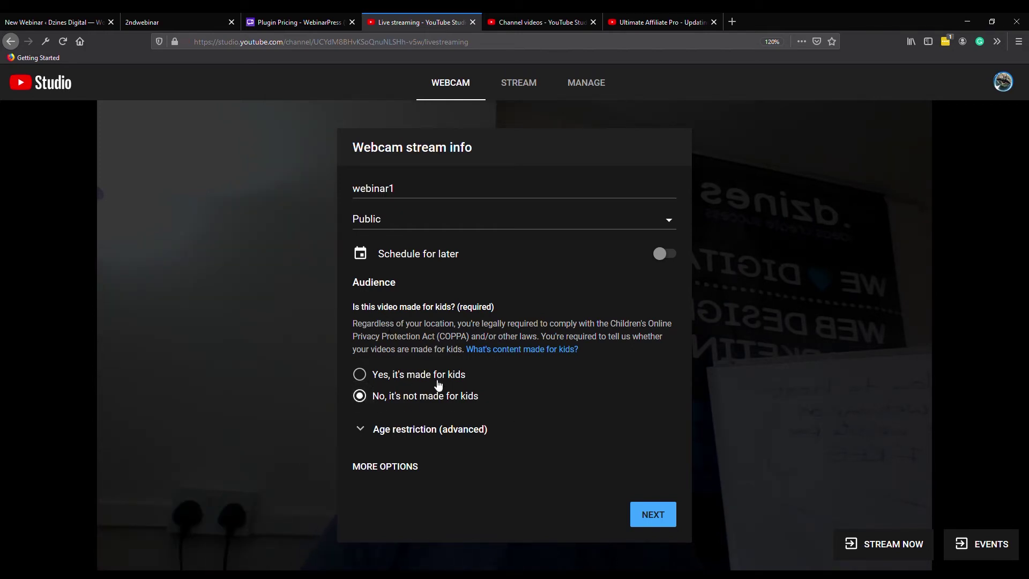
click(460, 430)
scroll(474, 381, down, 2)
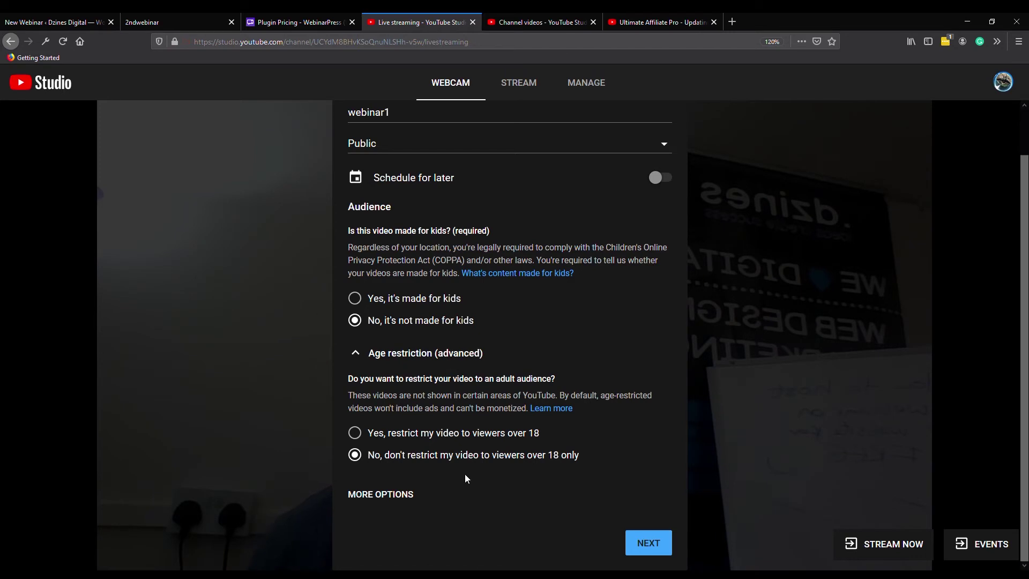
scroll(465, 474, up, 1)
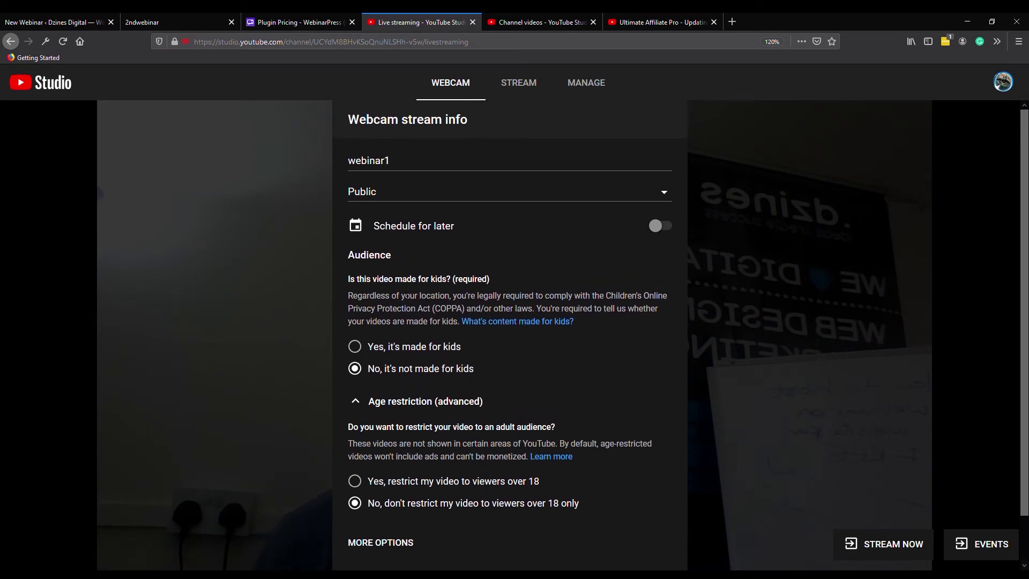
scroll(449, 295, down, 1)
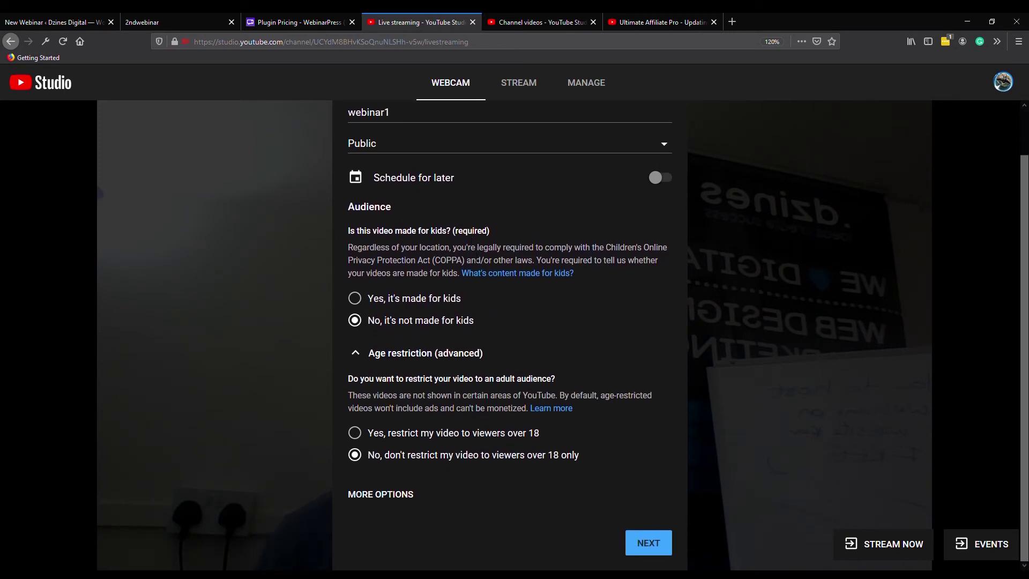
Set the stream category to Howto & Style and look over the advanced settings
click(397, 493)
scroll(407, 472, down, 3)
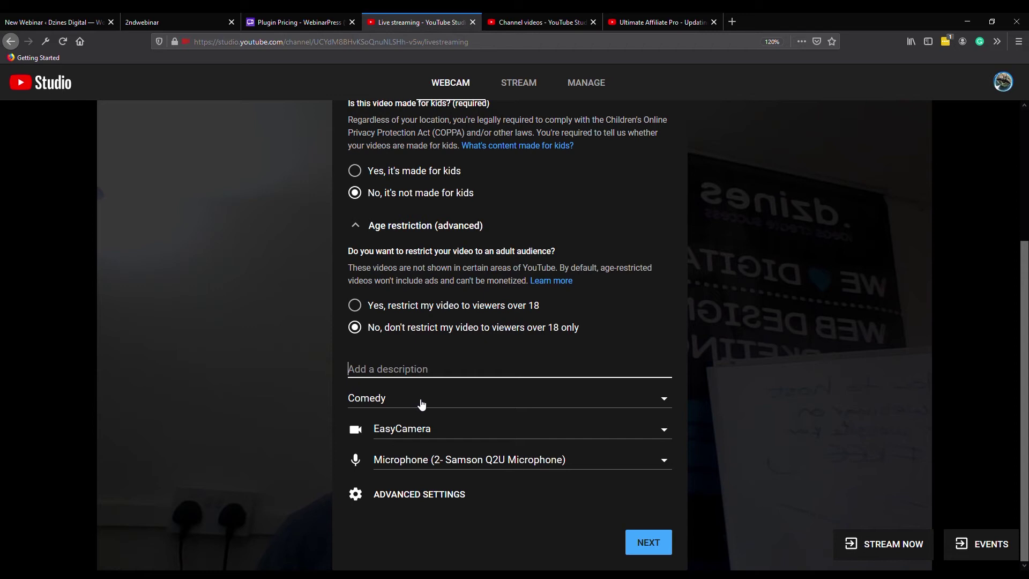
click(422, 404)
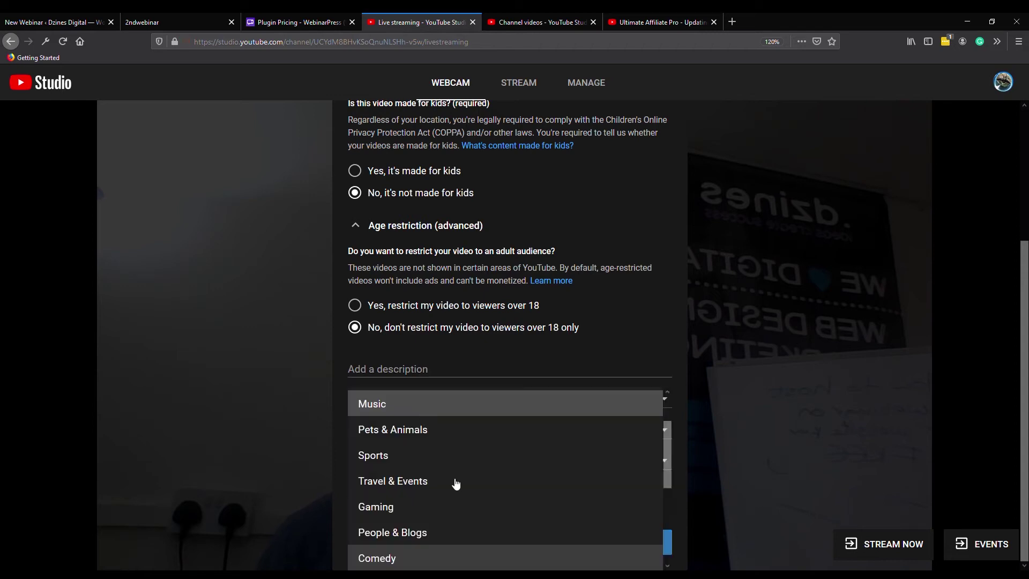
scroll(472, 501, down, 2)
scroll(472, 498, down, 1)
scroll(472, 487, up, 3)
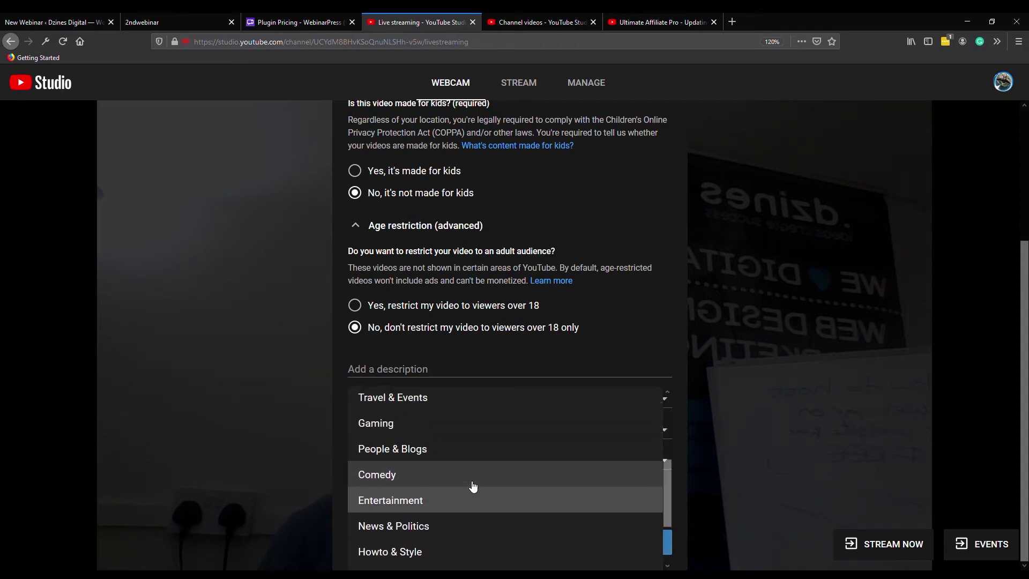
scroll(473, 483, down, 3)
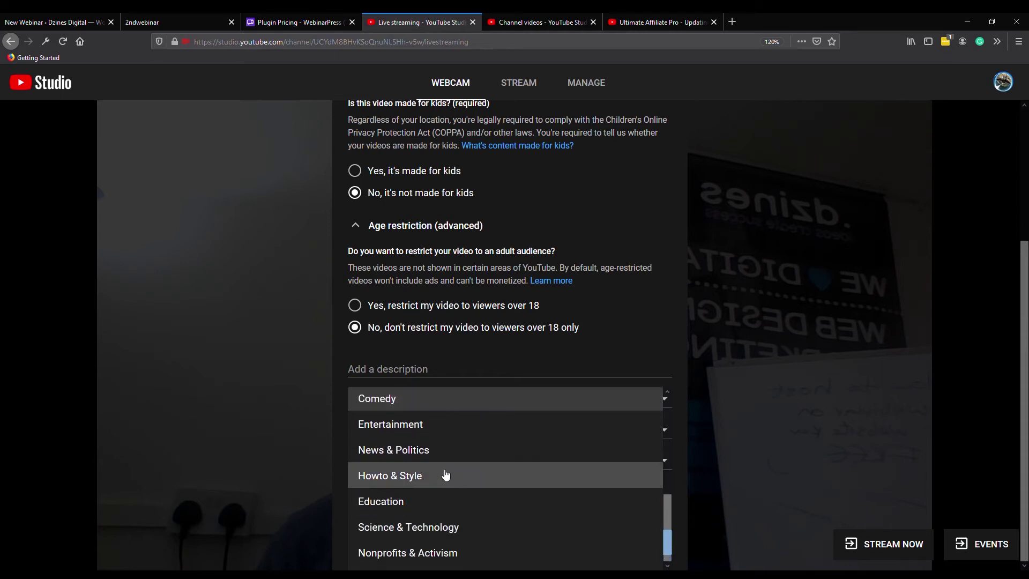
click(442, 474)
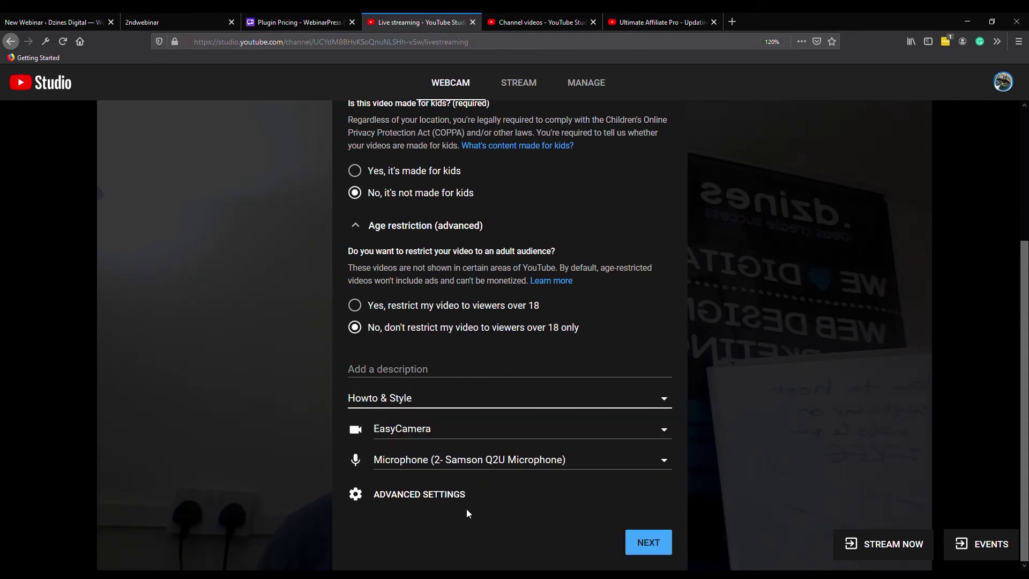
click(462, 494)
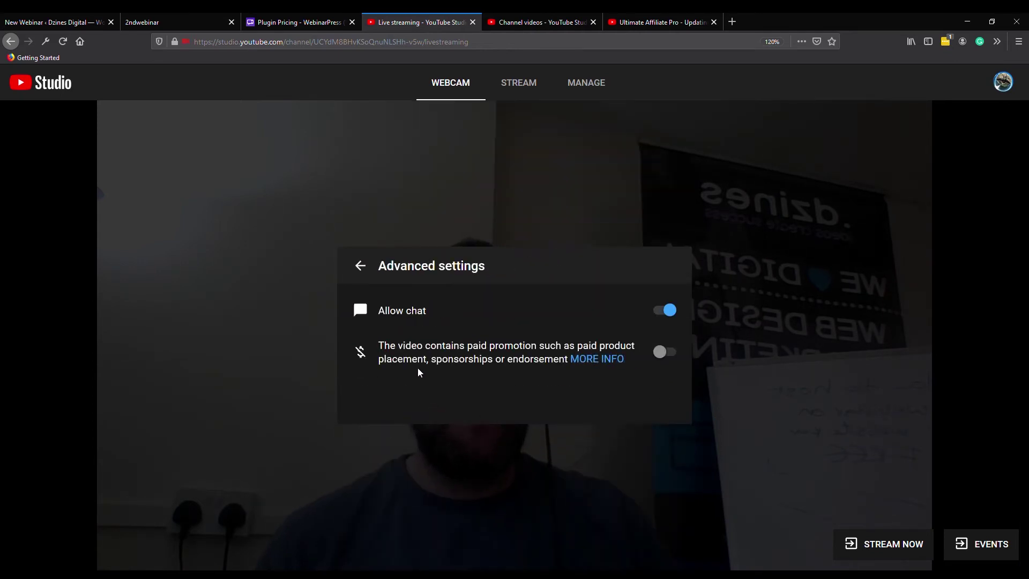
click(361, 267)
Finish the webinar1 stream details in YouTube Studio and display its youtu.be share link
scroll(651, 487, down, 4)
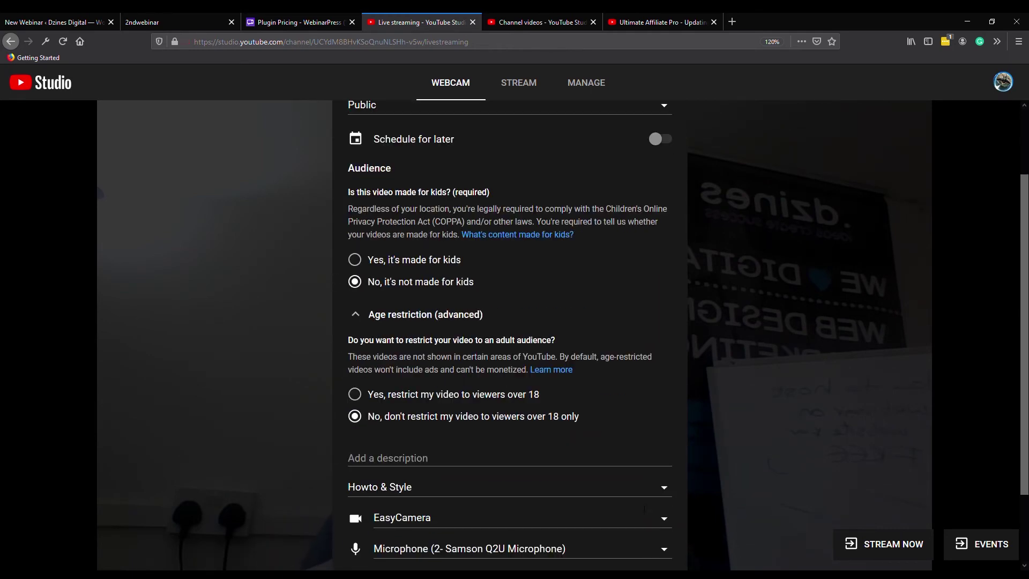
click(655, 551)
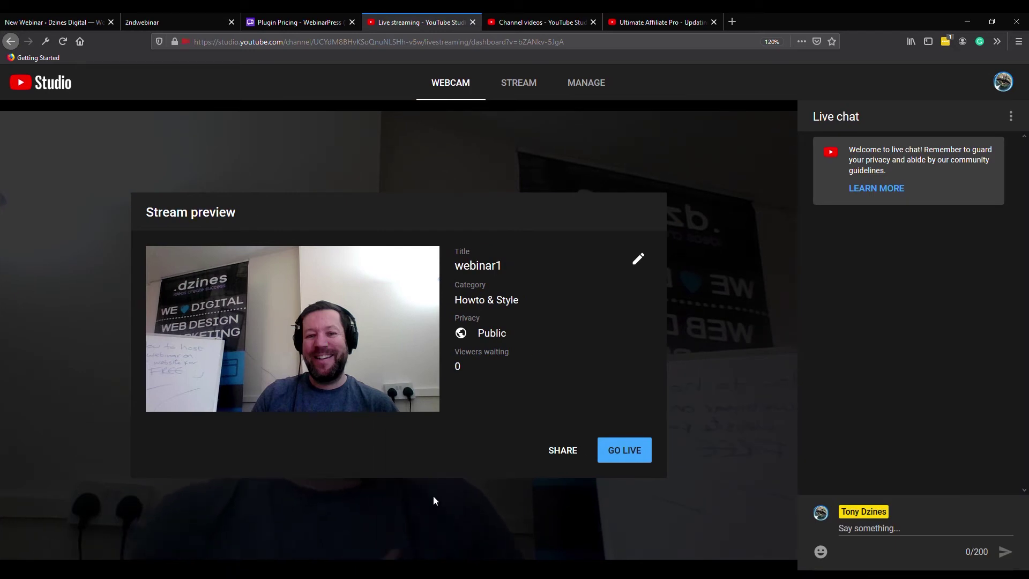
click(567, 452)
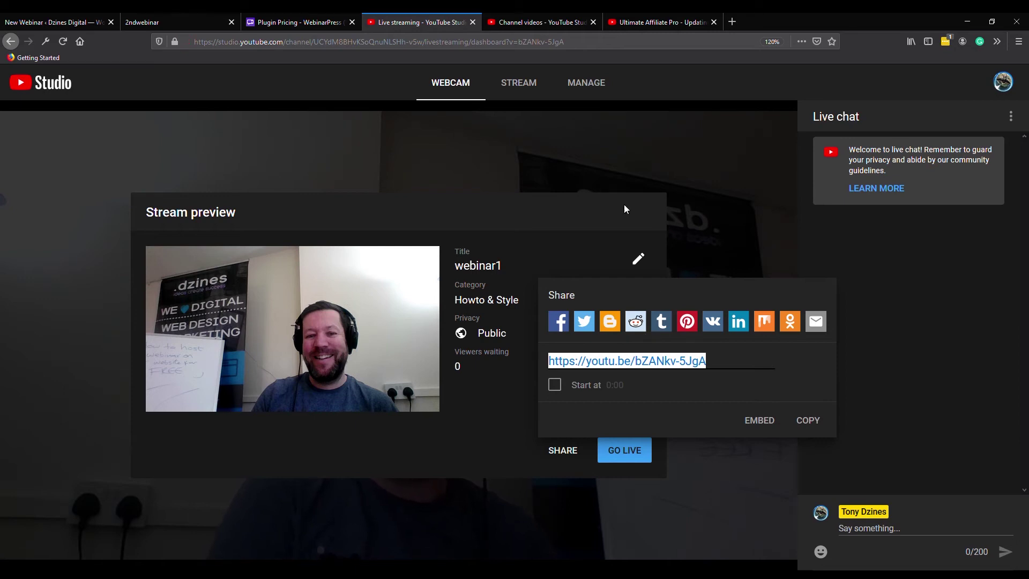
Paste the stream's youtu.be link as the 2ndwebinar room's YouTube video URL and continue
click(165, 18)
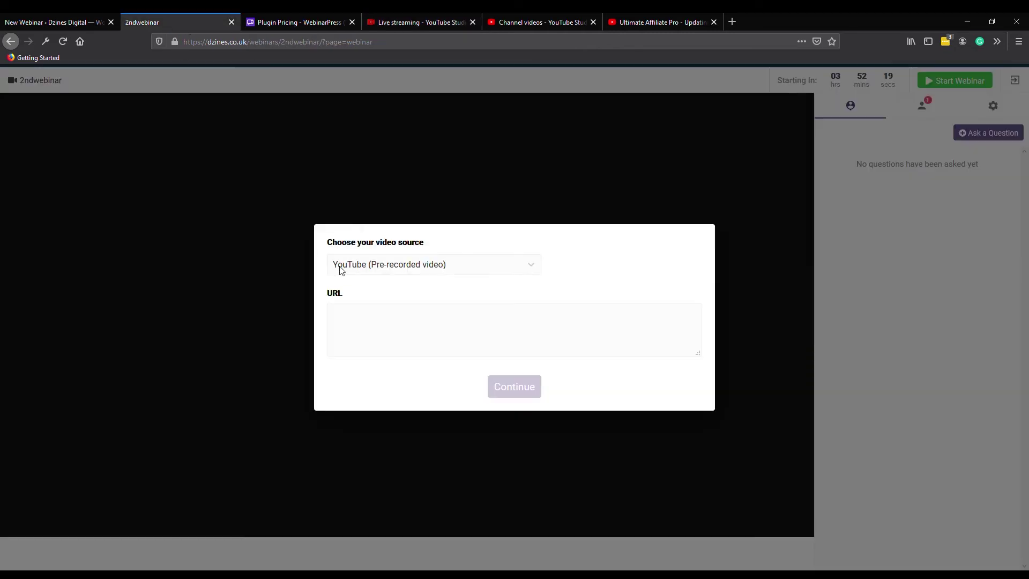
click(361, 322)
text(https://youtu.be/bZANkv-5JgA)
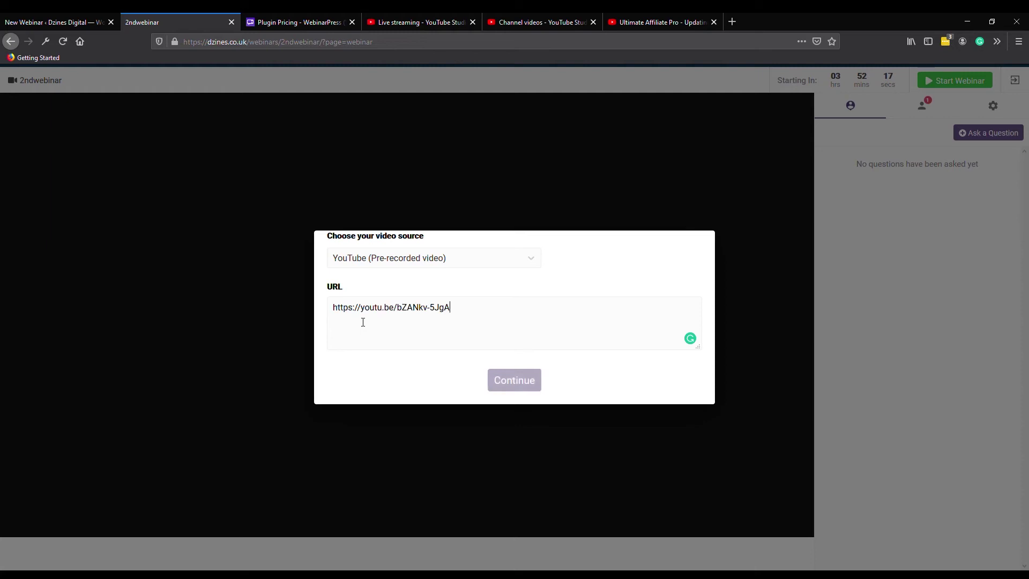
click(500, 383)
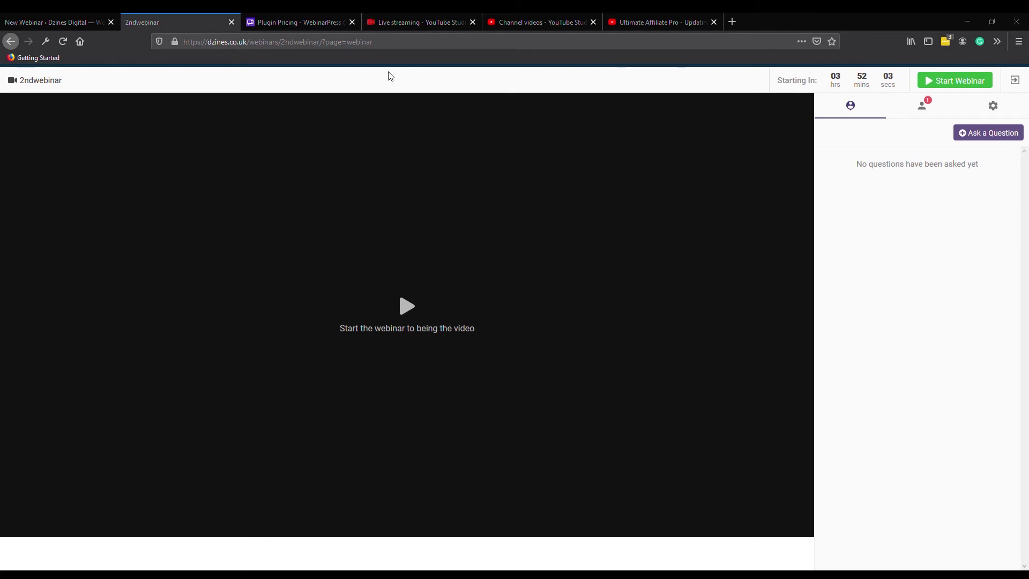
click(415, 23)
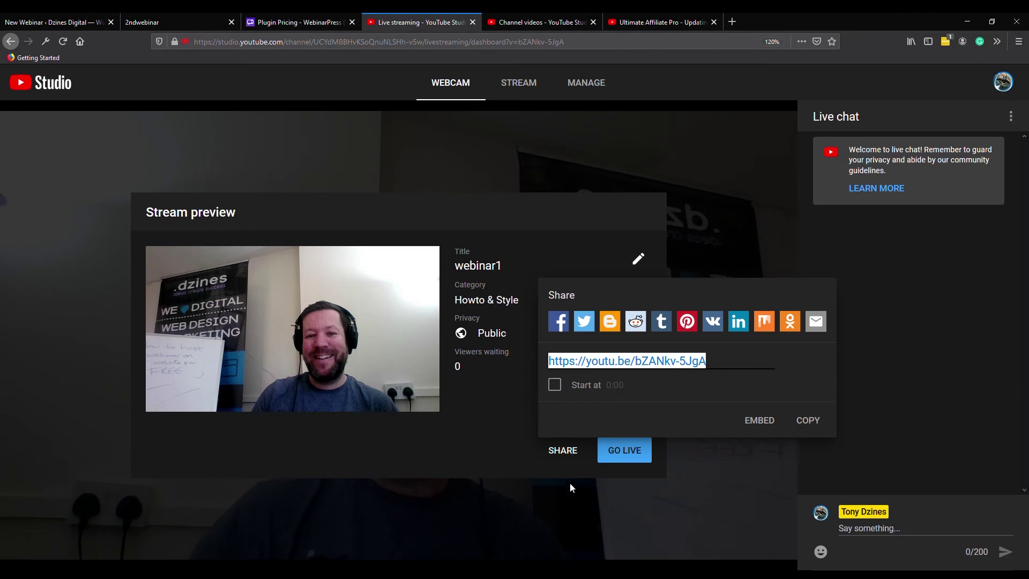
Take the webinar1 stream live and check it is running alongside the 2ndwebinar room
click(625, 453)
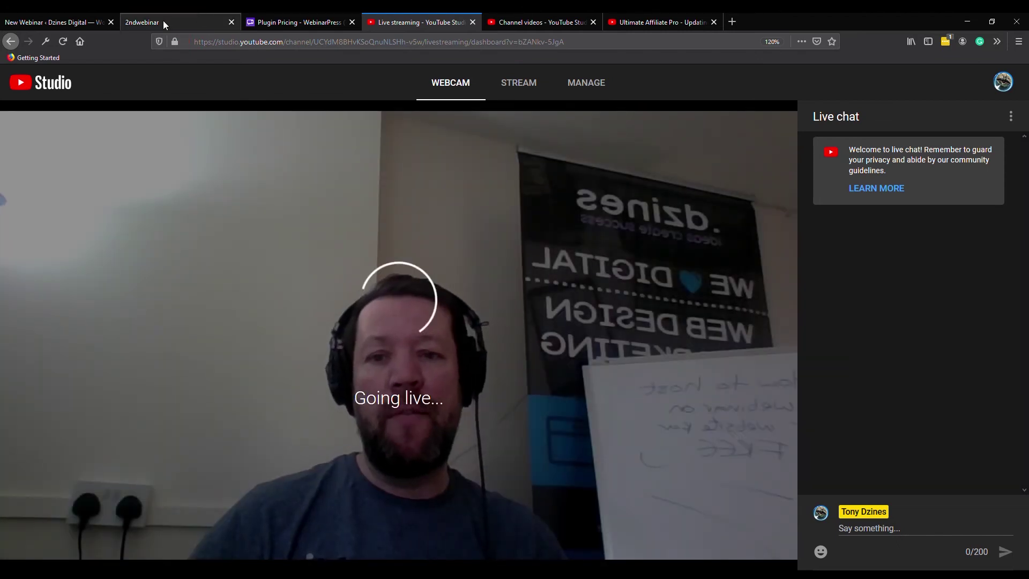
click(163, 20)
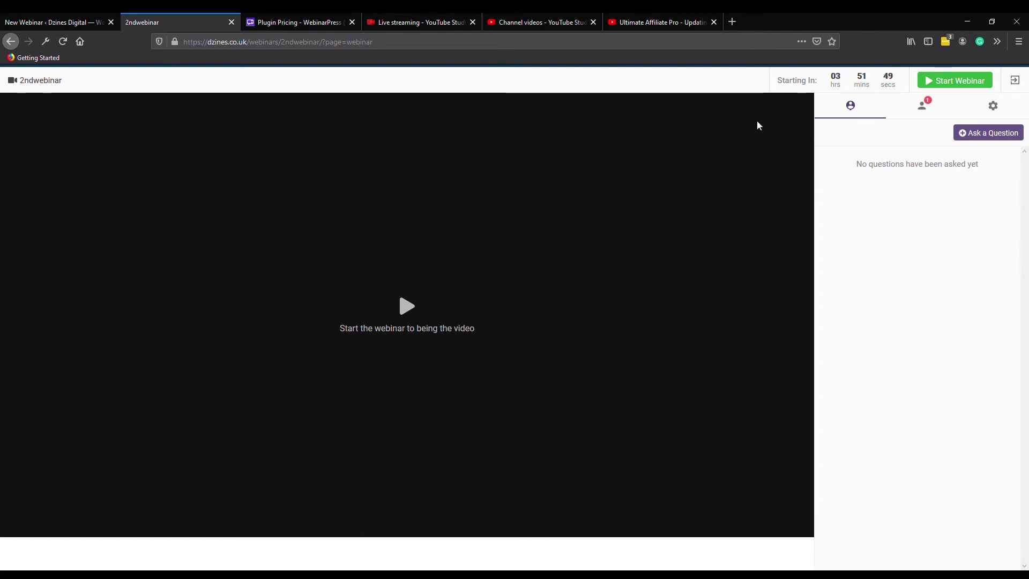
click(431, 24)
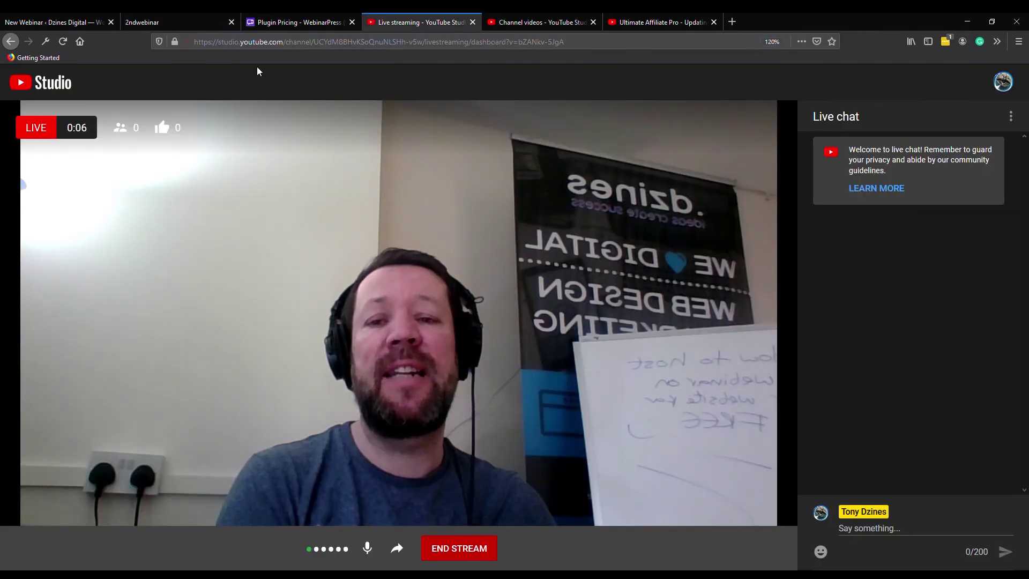
click(194, 28)
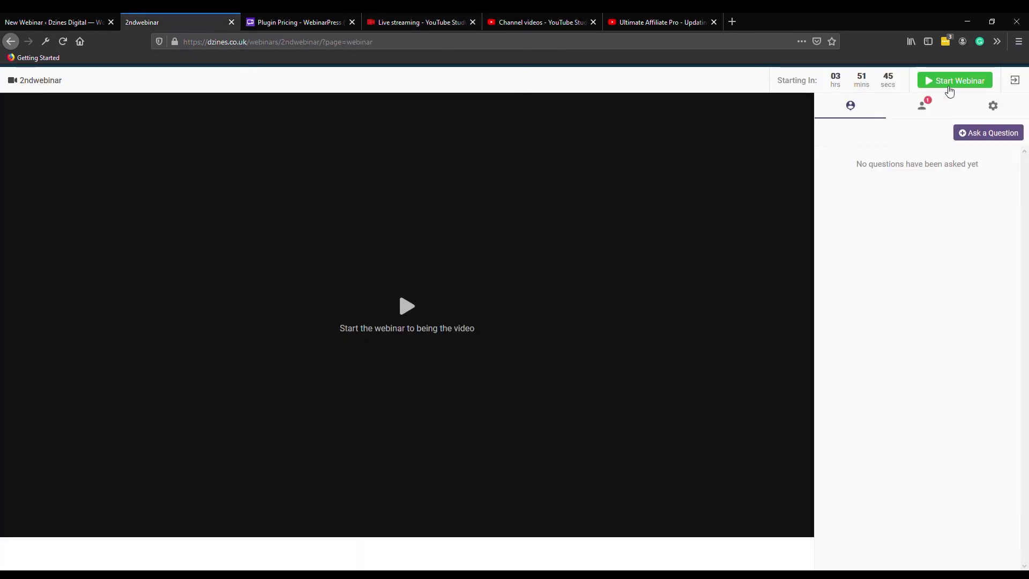
Start the 2ndwebinar broadcast, then stop broadcasting to reach the End the webinar prompt
click(954, 81)
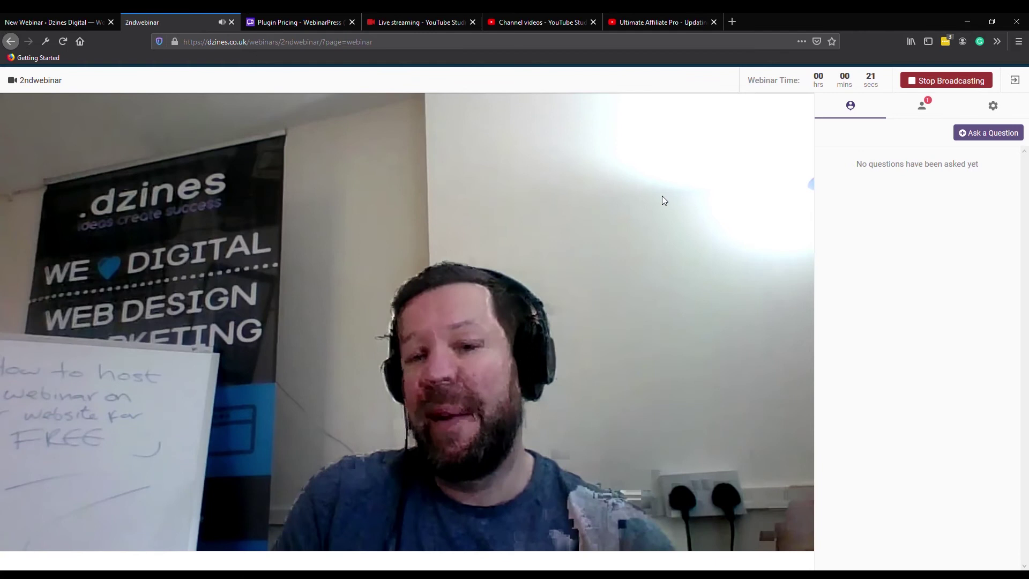
click(930, 81)
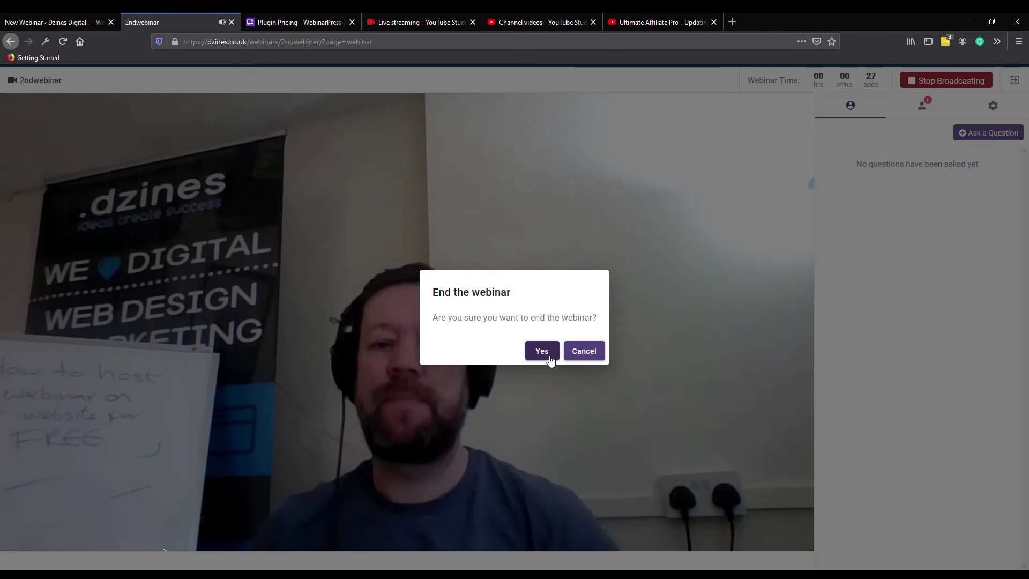
Confirm ending the 2ndwebinar, then check the attendees list and the questions list
click(547, 358)
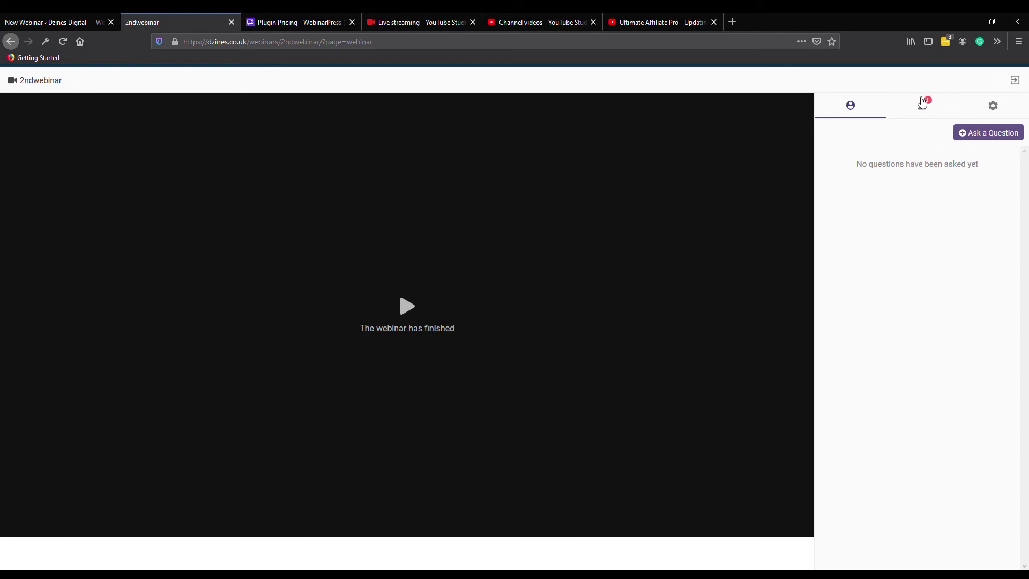
click(924, 110)
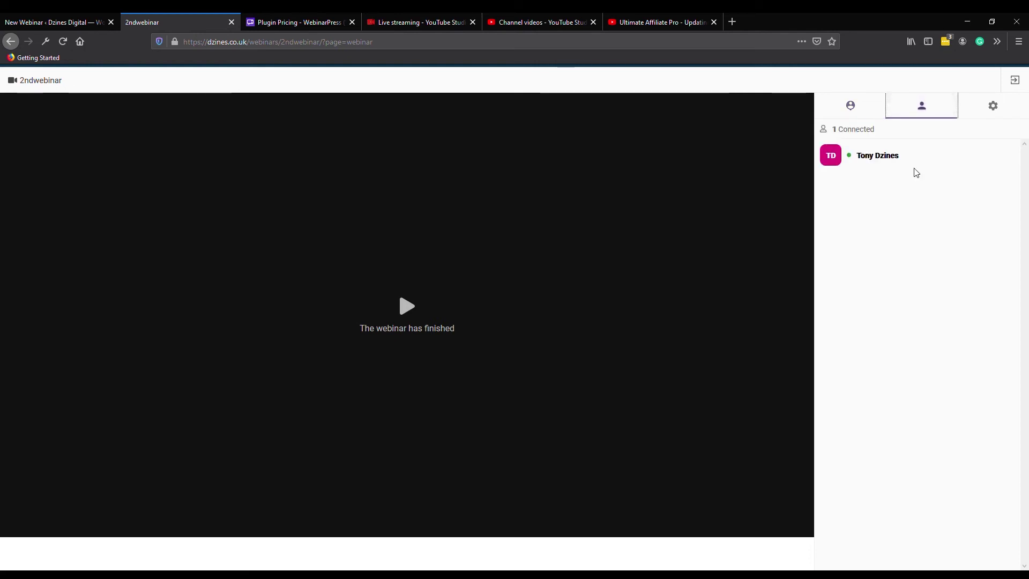
click(850, 109)
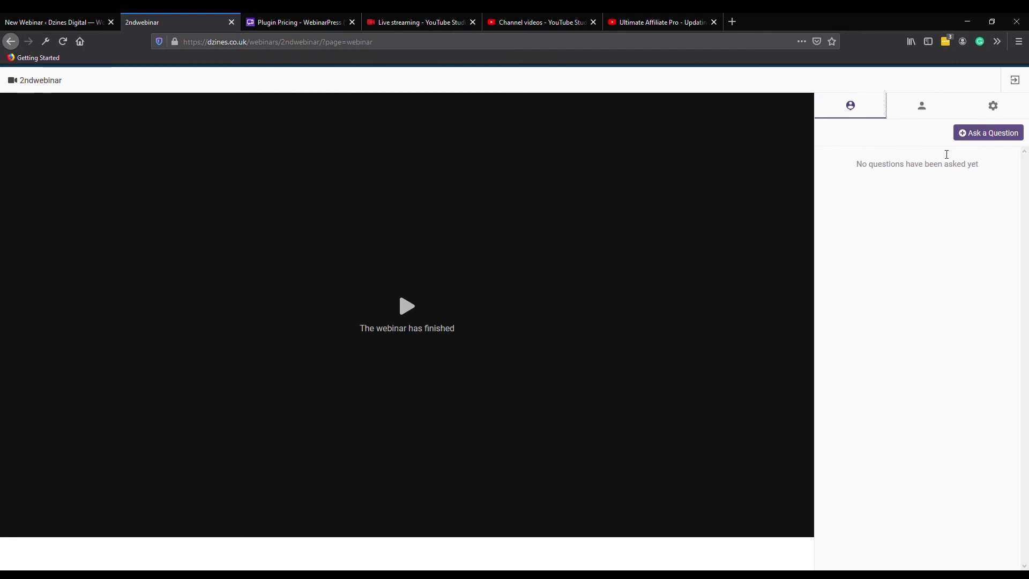
Send the question 'what is the time?' to the room and reply '12' to it
click(981, 133)
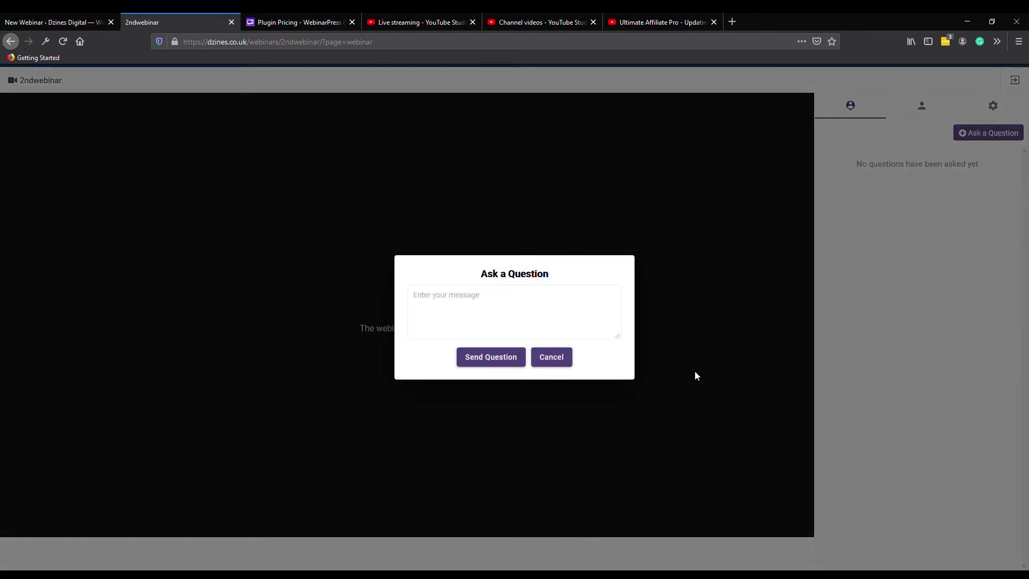
click(587, 315)
text(wat)
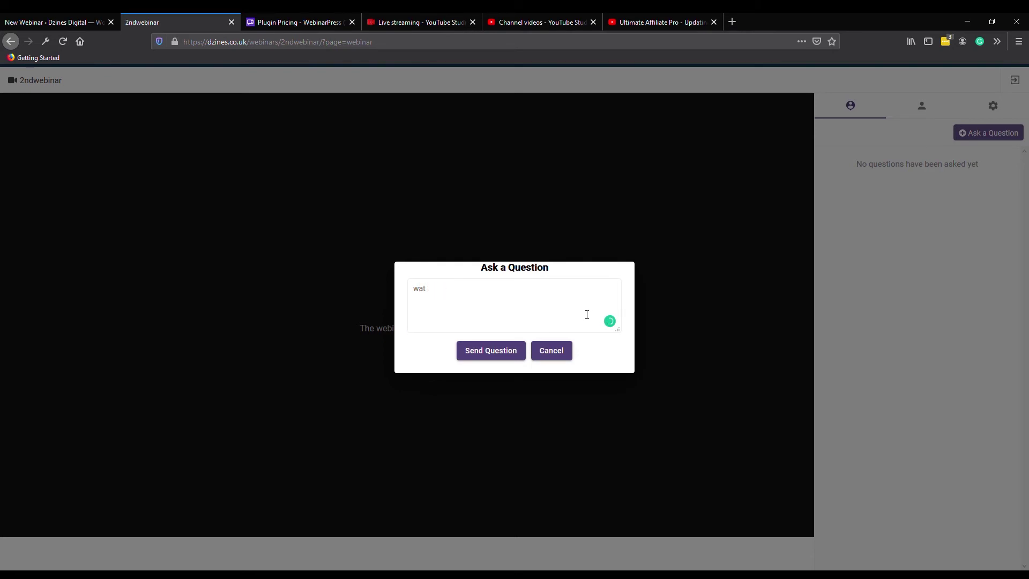
key(BackSpace)
click(489, 351)
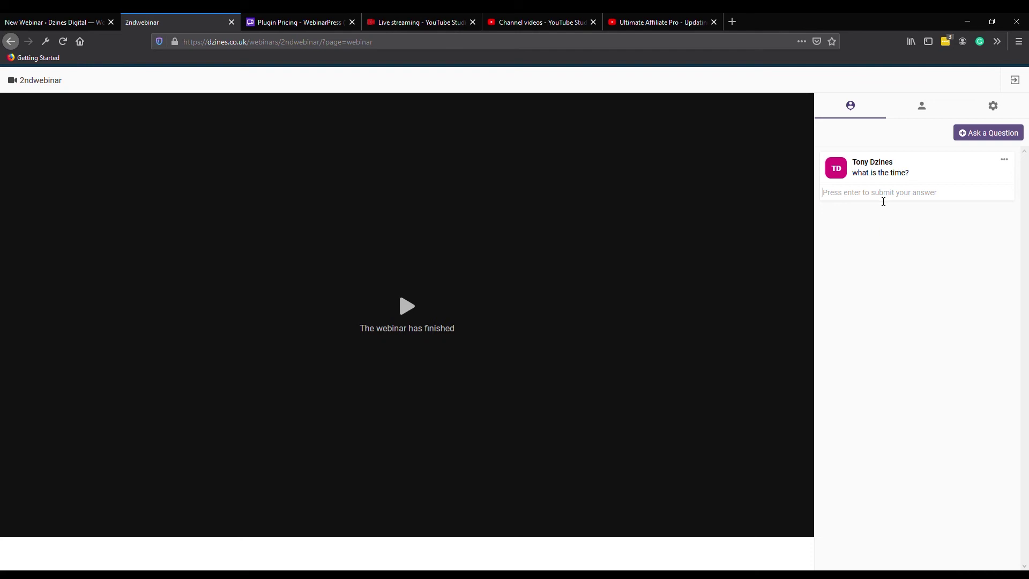
text(12)
key(Return)
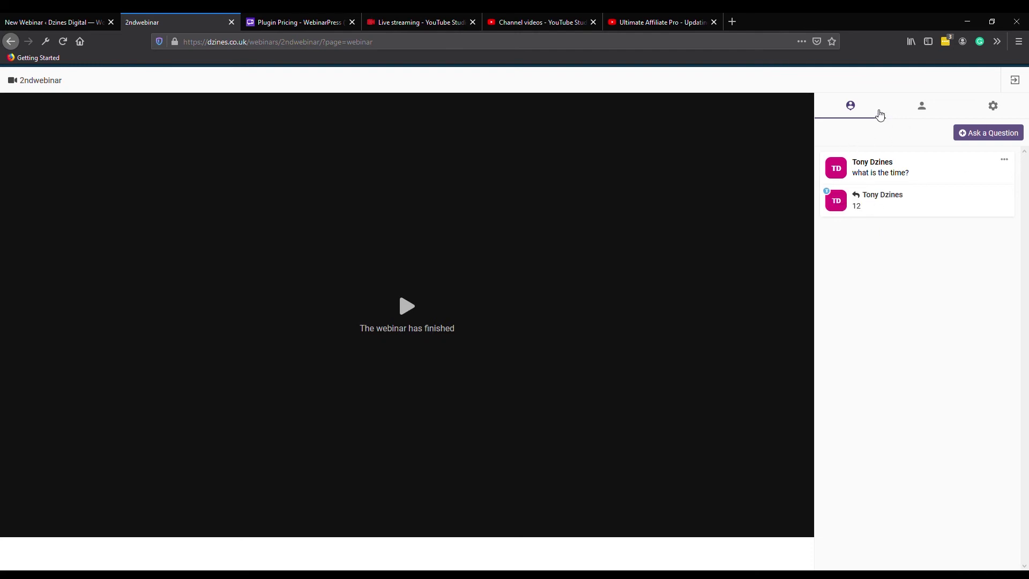
Review the room's video source types and leave YouTube (Pre-recorded video) selected
click(994, 108)
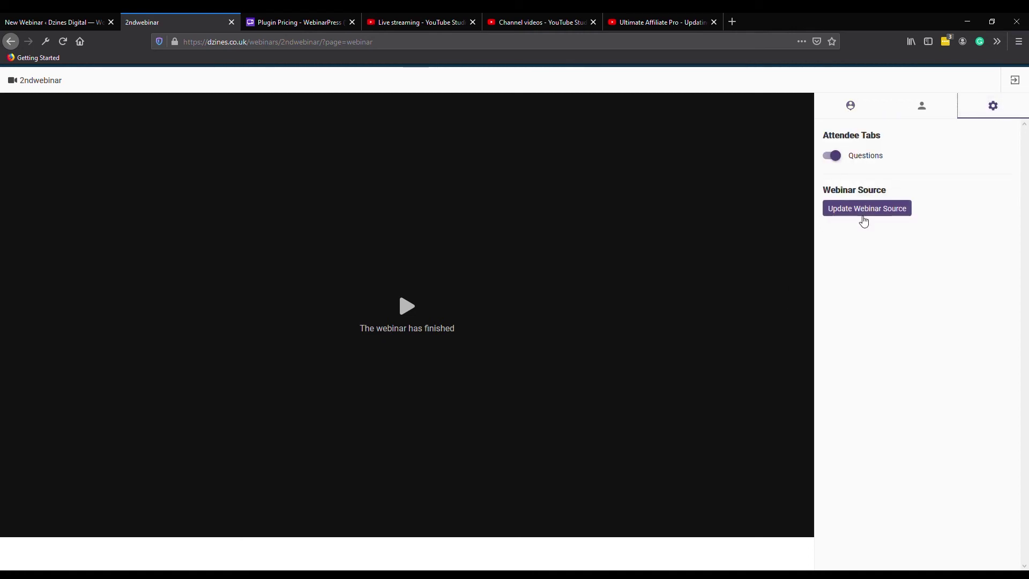
click(863, 213)
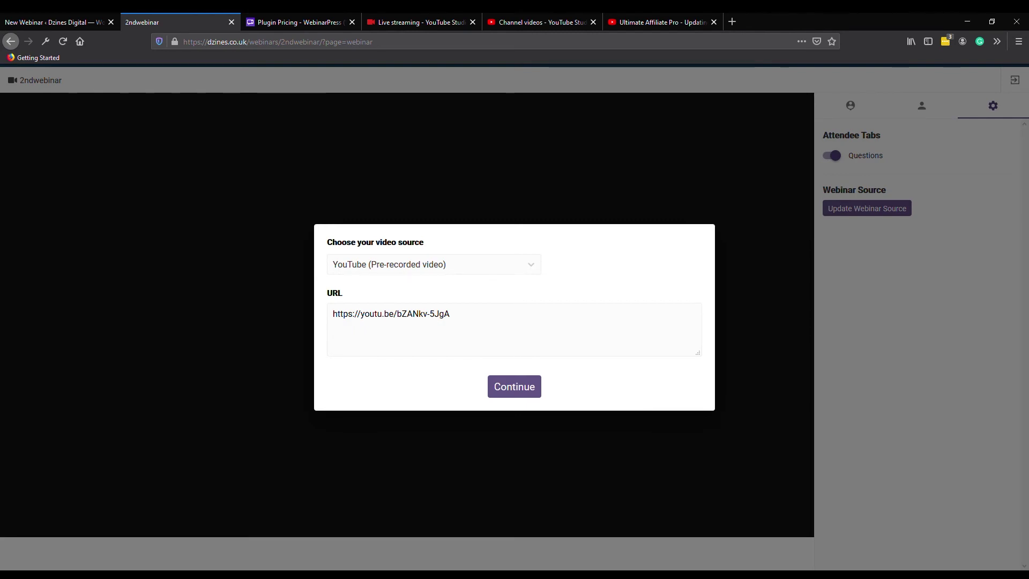
click(493, 272)
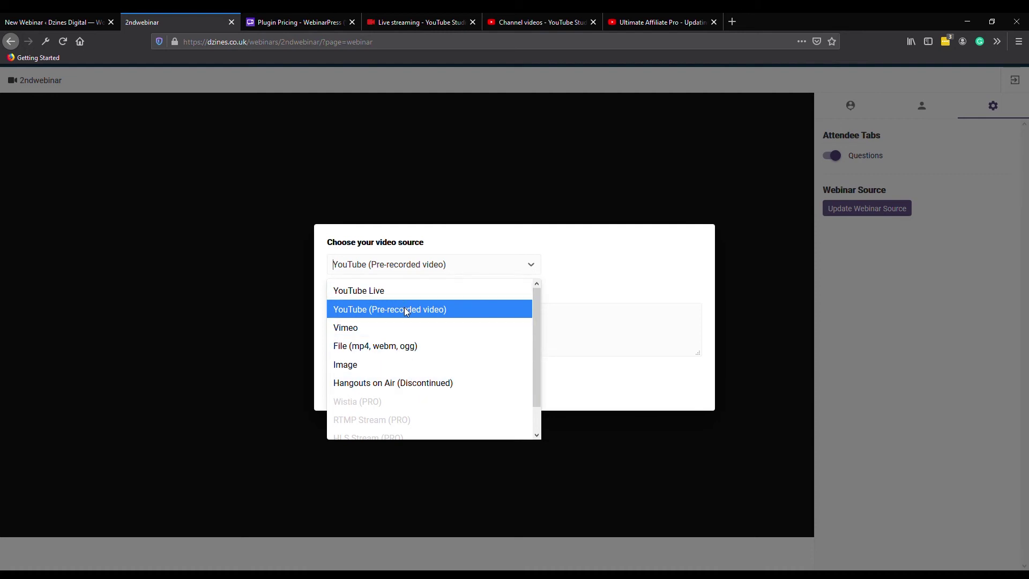
click(426, 311)
click(639, 23)
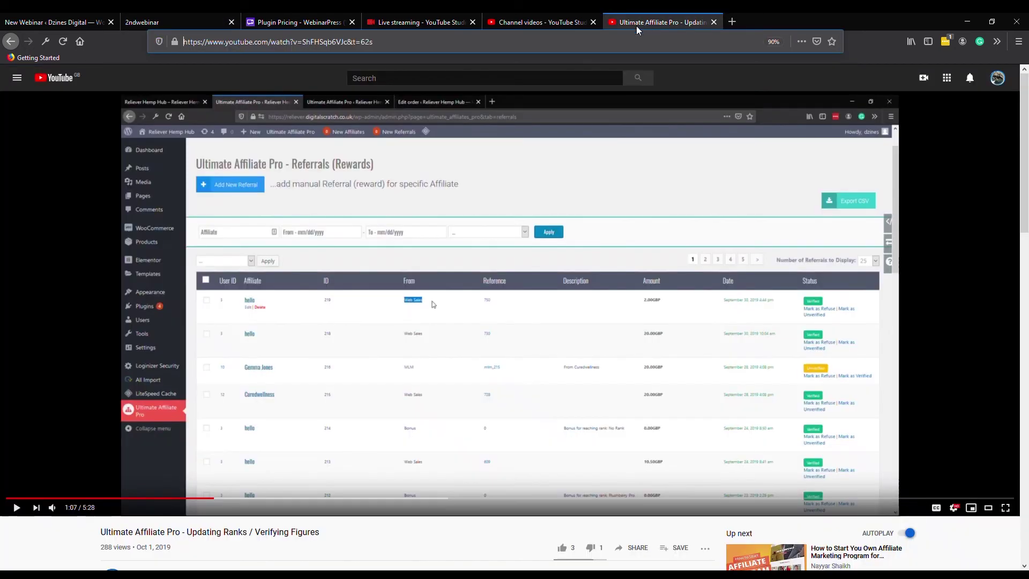
Go to the YouTube home page and open the Chillhop Radio live stream
click(386, 81)
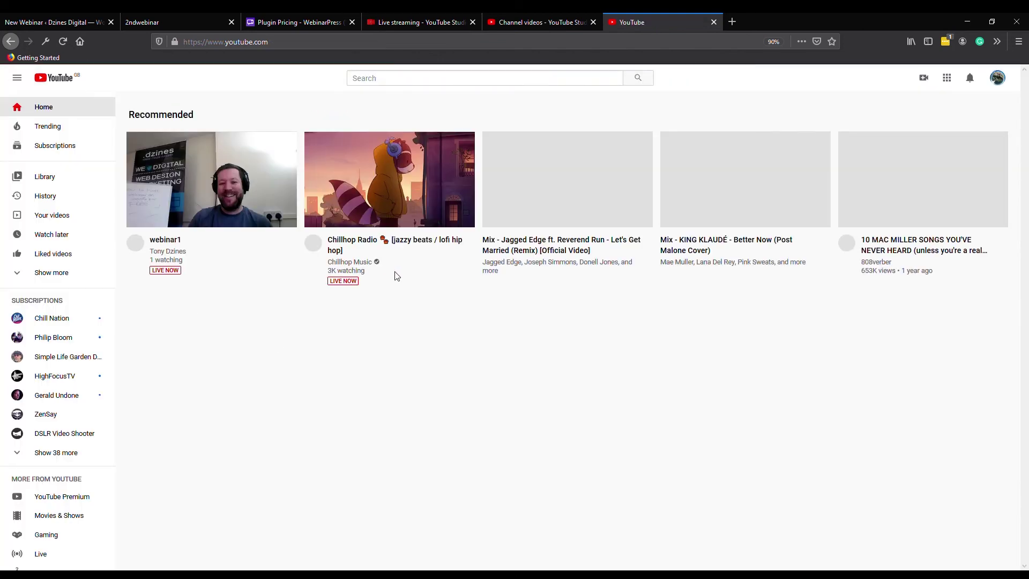
click(412, 242)
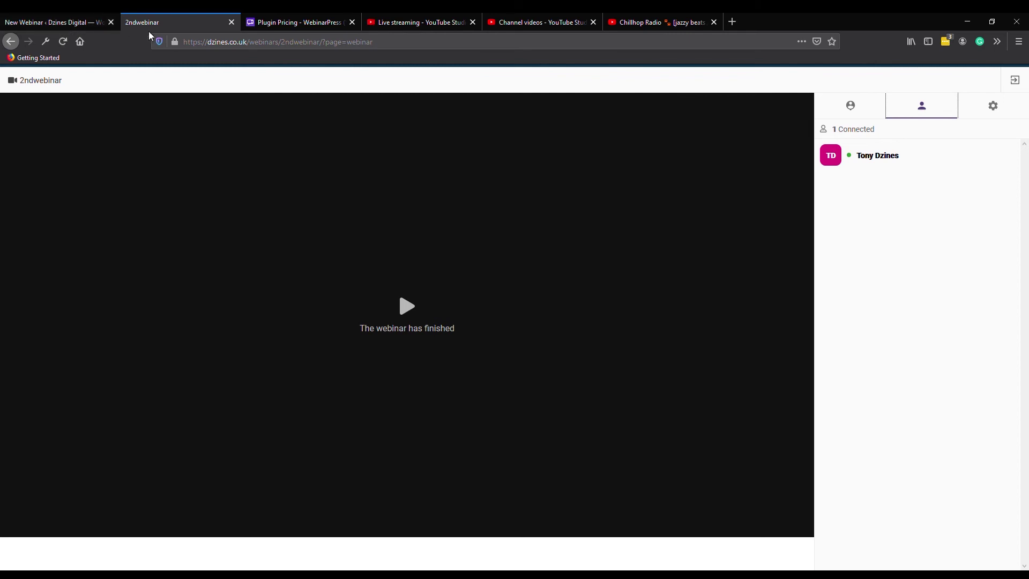
Close the finished room and start a new webinar titled 'Pre-recorded Webinar'
click(232, 25)
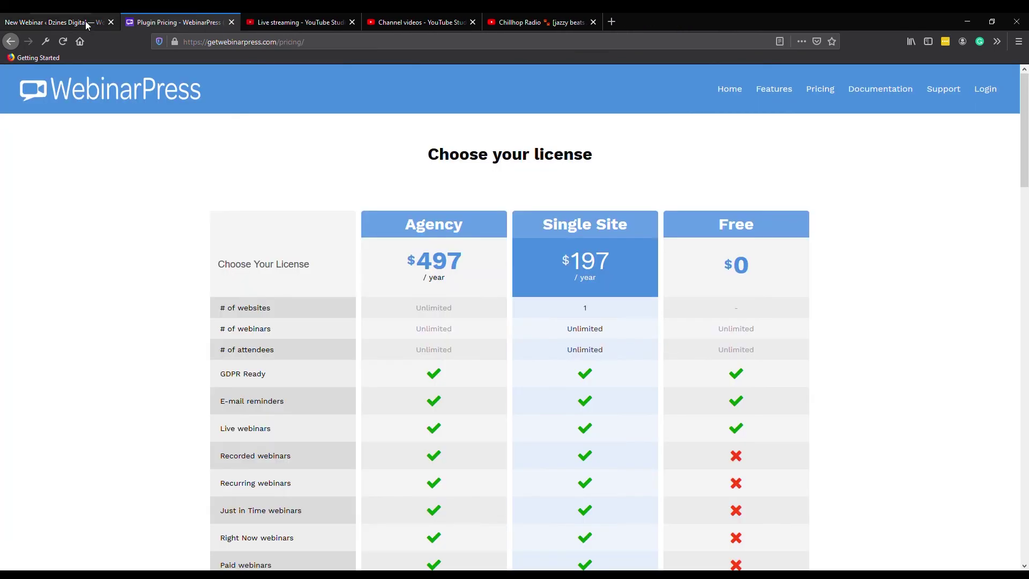
click(87, 24)
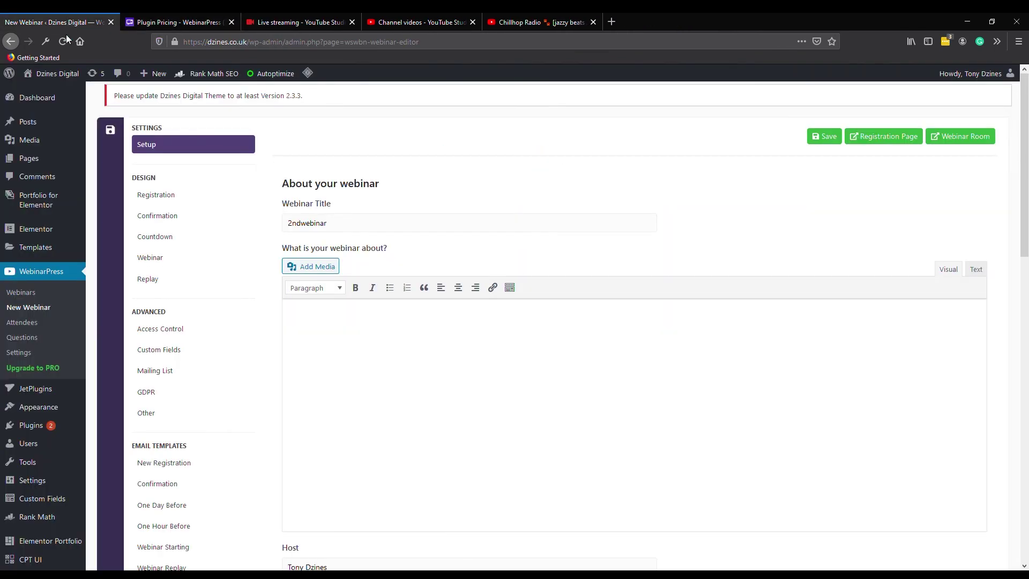
click(33, 311)
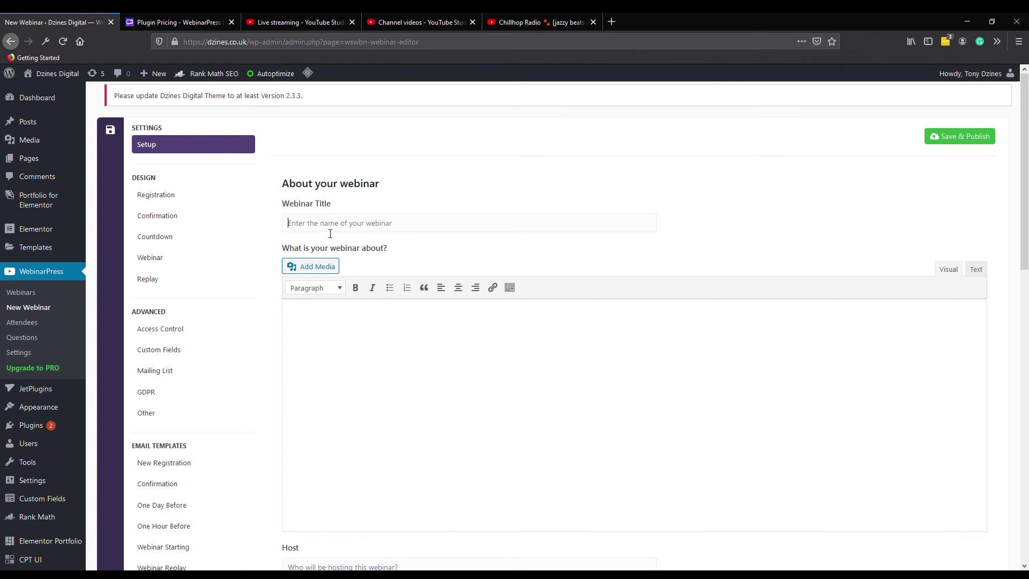
text(P)
text(rerecorded Webinar)
click(302, 223)
text(-)
Fill in the host's name and scroll down to the Webinar Source section
click(341, 337)
scroll(349, 359, down, 4)
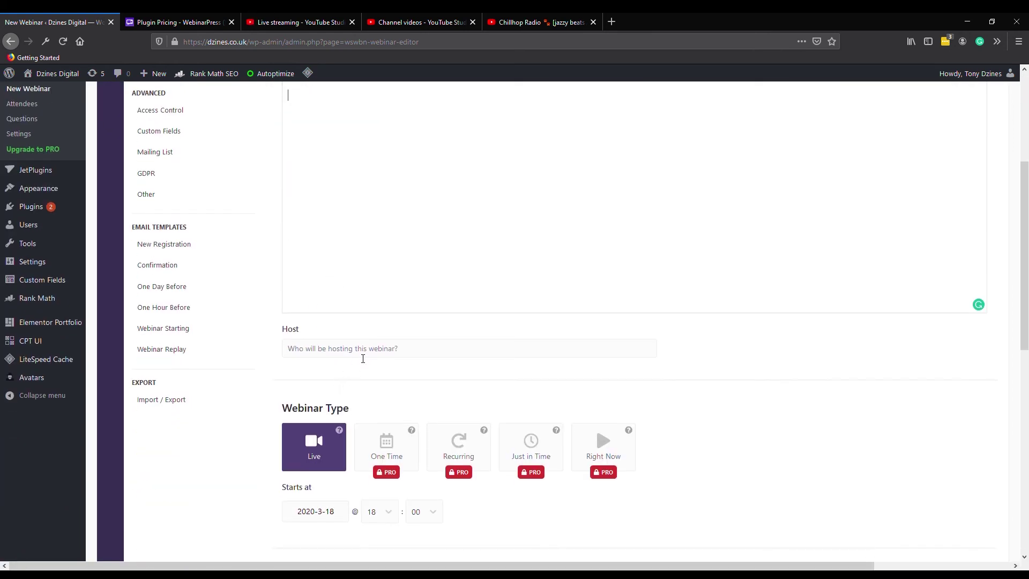
click(362, 357)
text(Tony)
scroll(322, 437, down, 3)
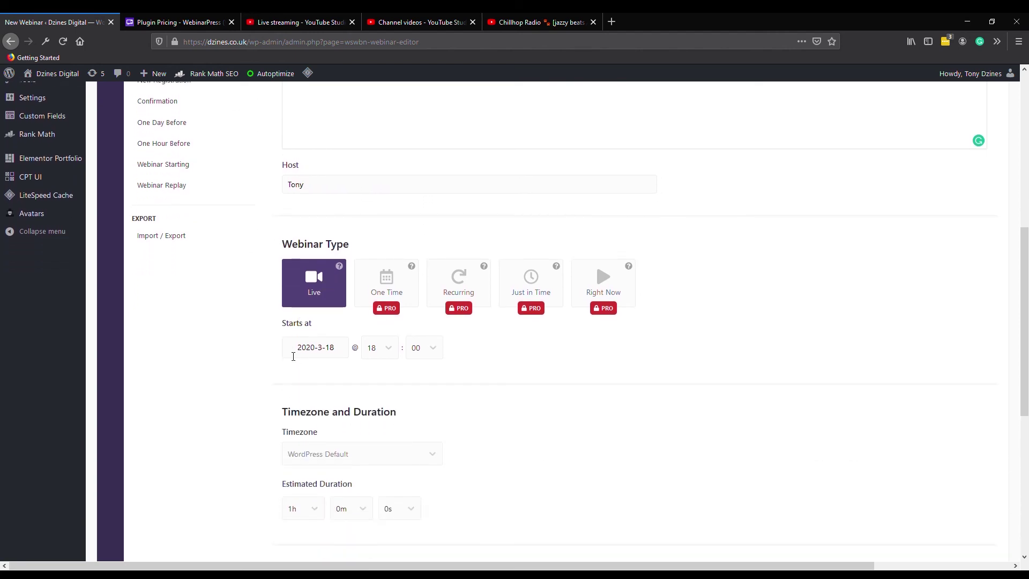
scroll(293, 356, down, 5)
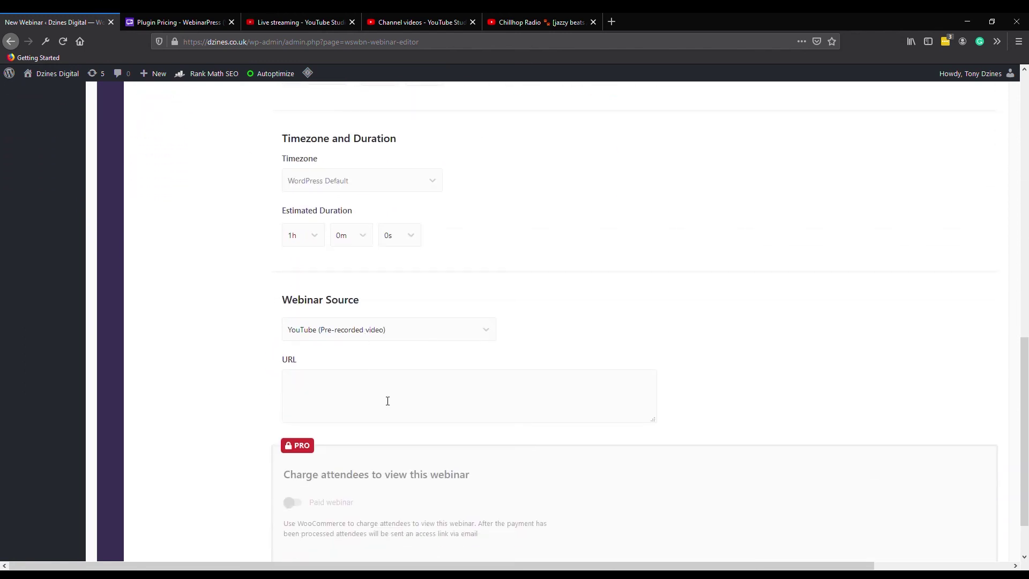
Replace the webinar's video URL with the Chillhop Radio YouTube address copied from its tab
click(349, 382)
text(https://www.youtube.com/watch?v=NEmIPDs9CZw)
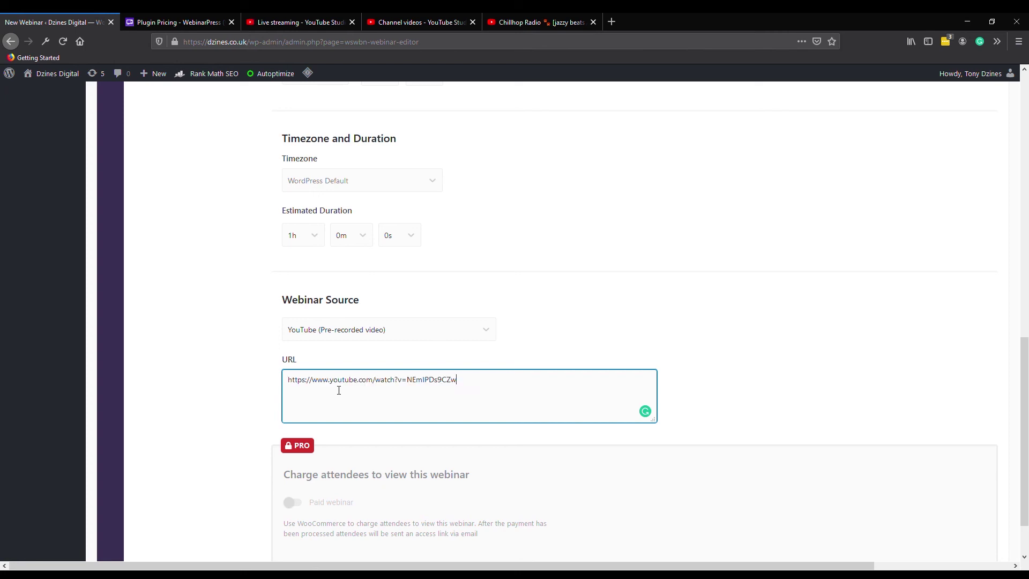
click(536, 22)
double_click(316, 42)
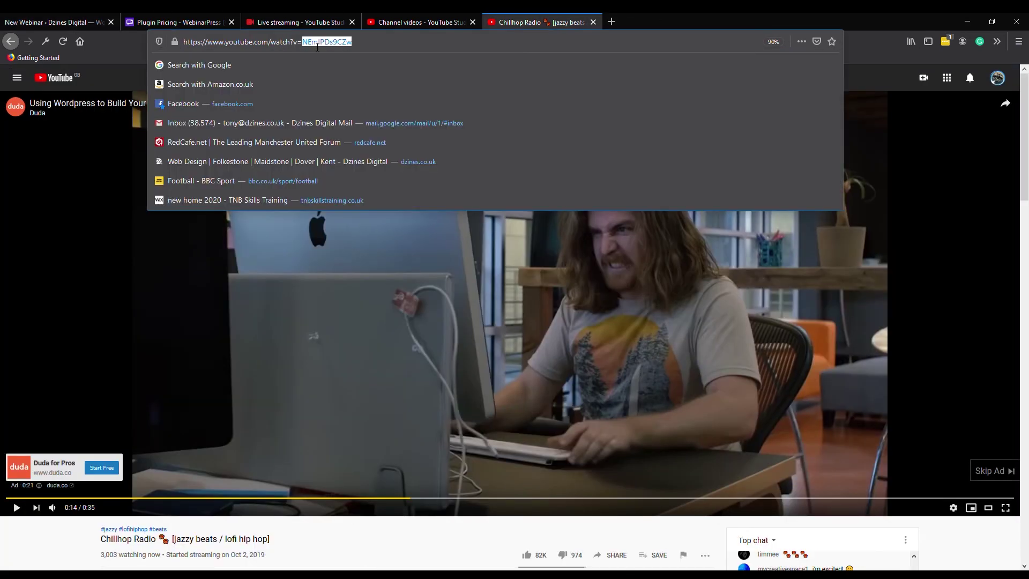
key(ctrl+a)
key(ctrl+c)
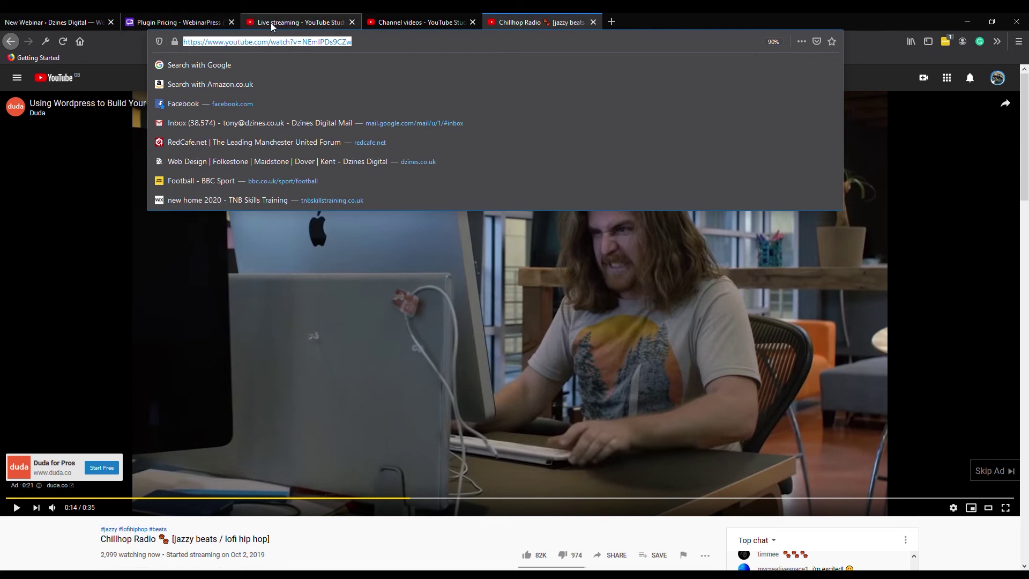
click(73, 18)
click(394, 387)
triple_click(423, 393)
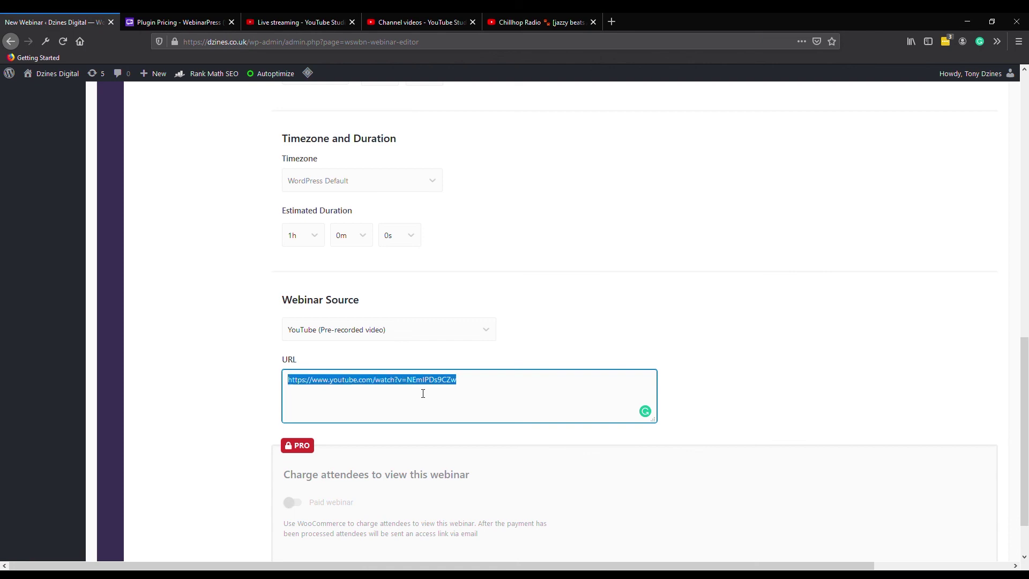
key(ctrl+v)
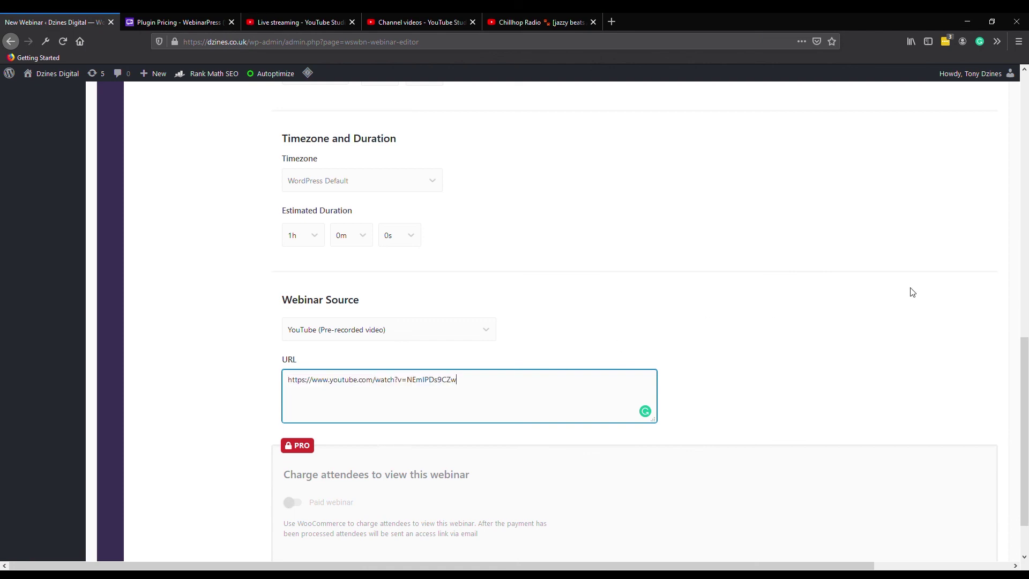
scroll(912, 290, down, 1)
scroll(954, 283, up, 10)
scroll(938, 272, up, 3)
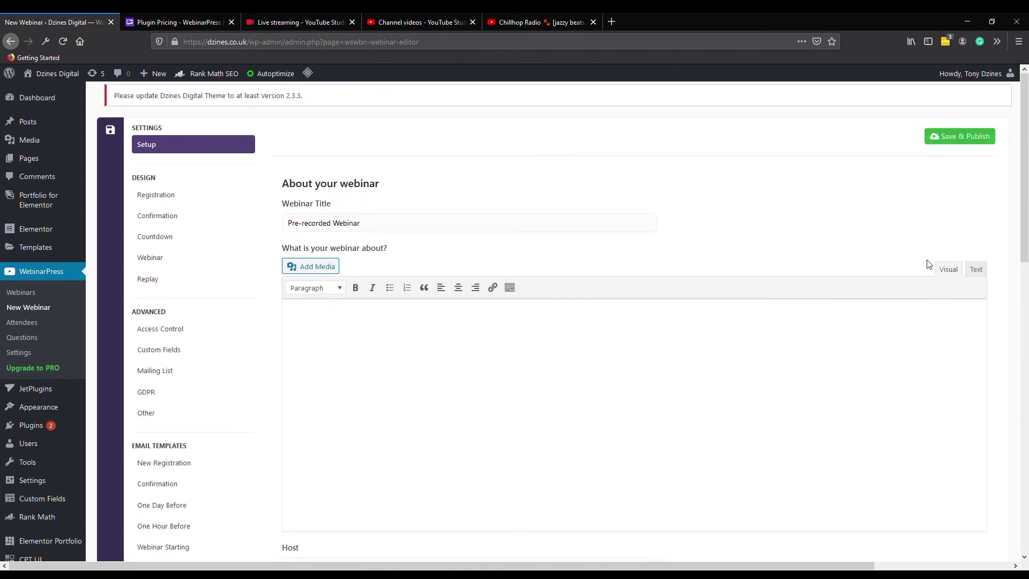
Publish the Pre-recorded Webinar, then start it immediately from its room, confirming with Yes
click(951, 136)
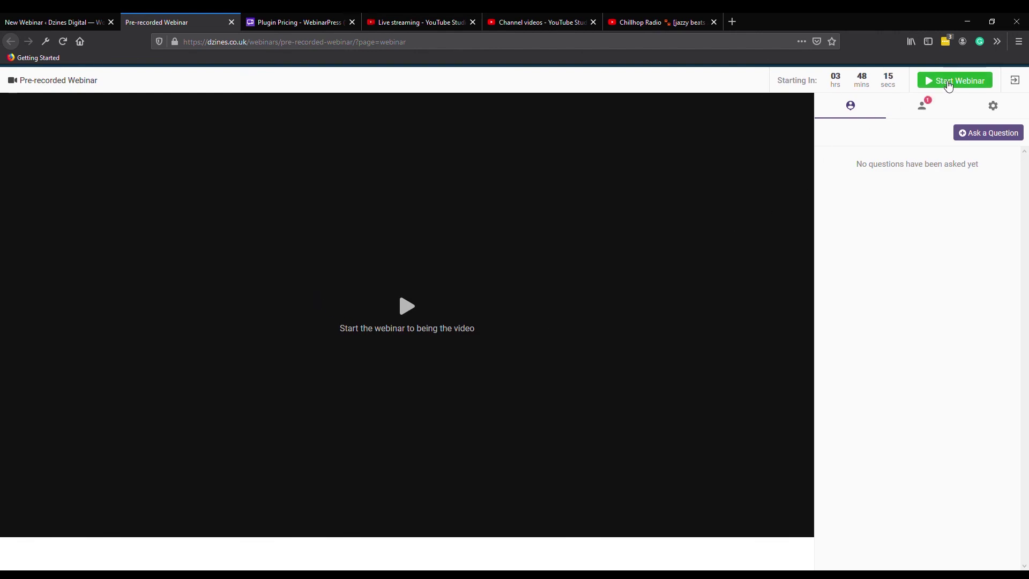
click(940, 81)
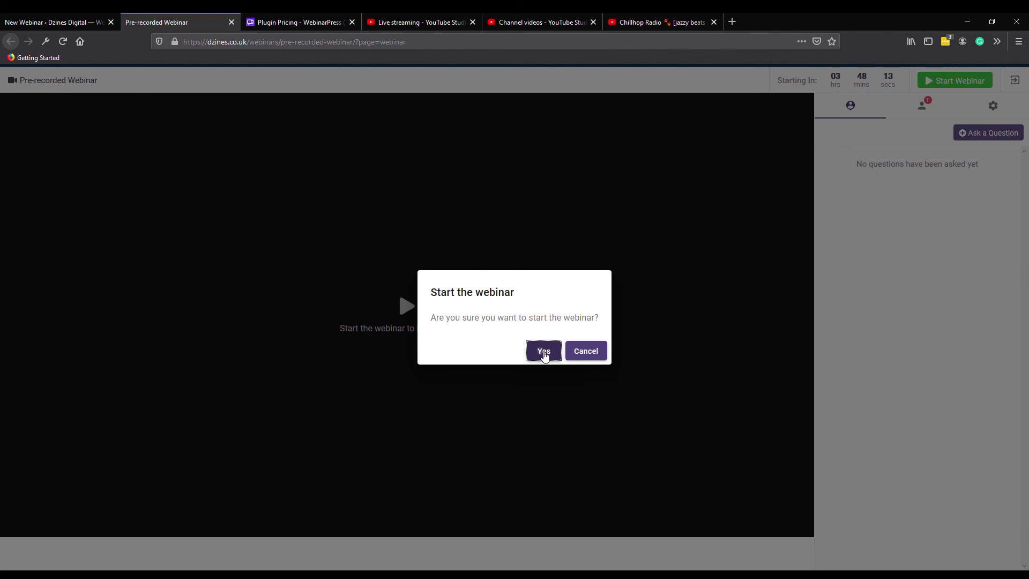
click(542, 351)
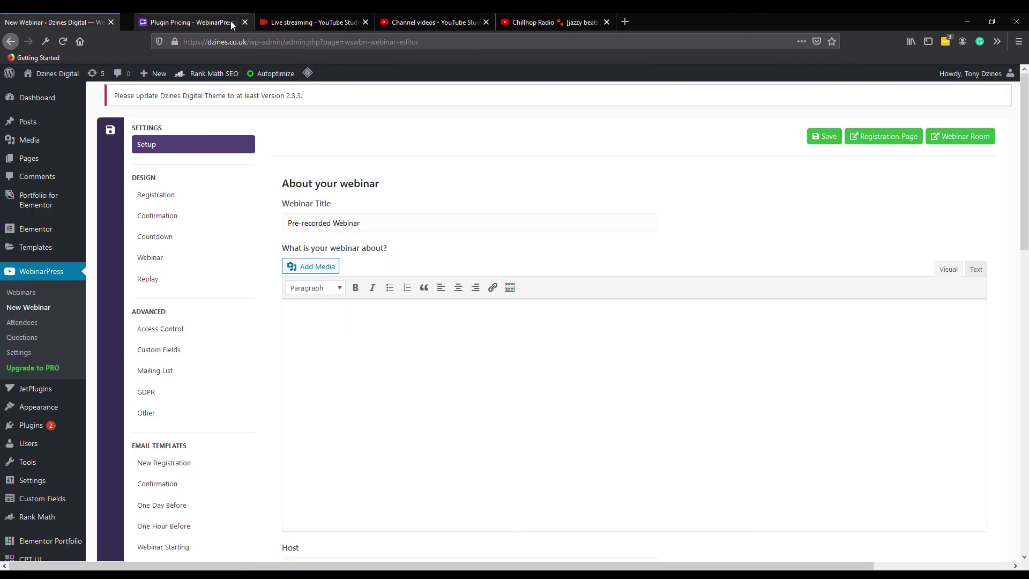
Close the webinar room and check 2ndwebinar's attendee list, opening and dismissing a row's action menu
click(231, 22)
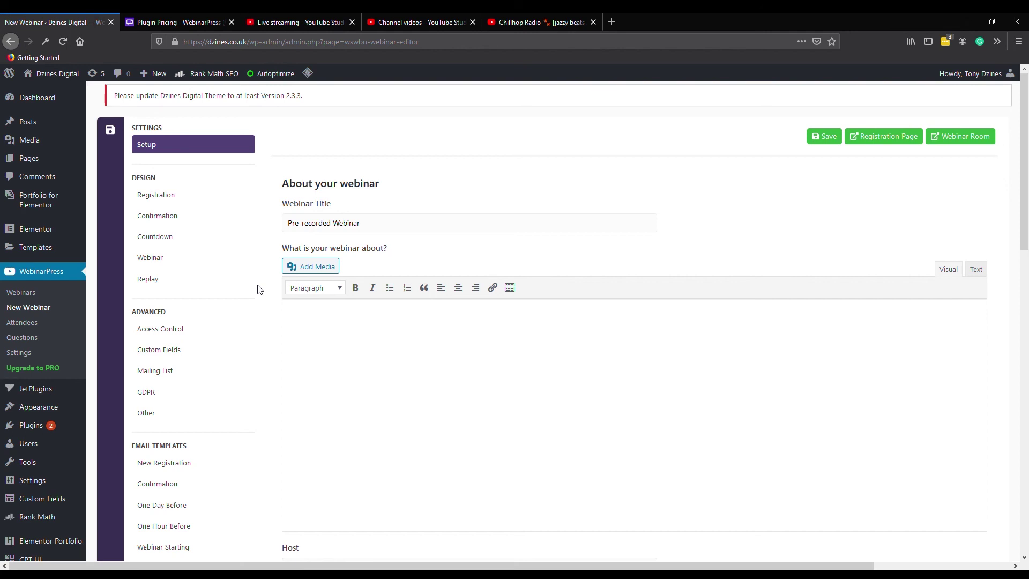
click(27, 323)
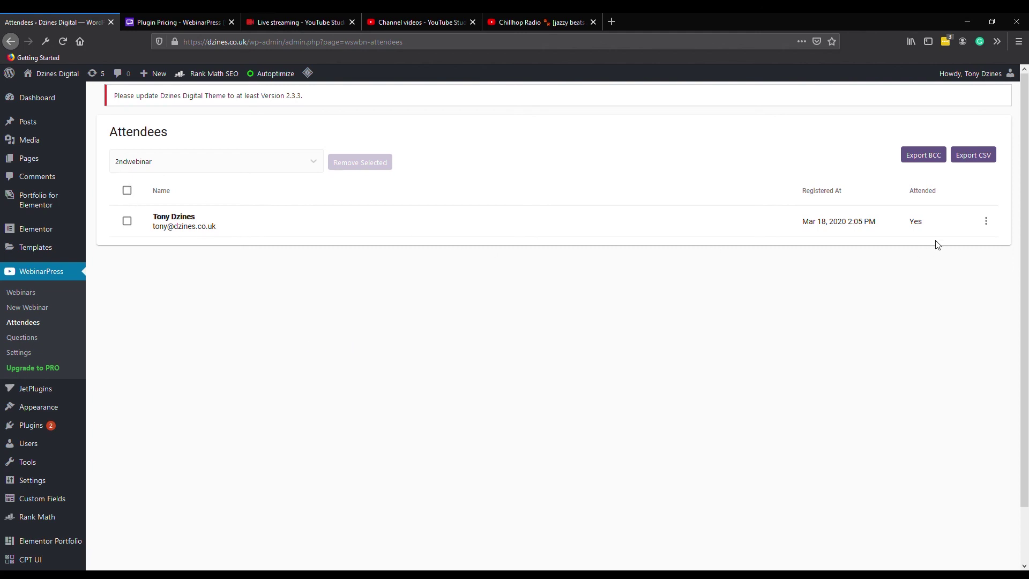
click(989, 227)
click(530, 336)
Review 2ndwebinar's logged question 'what is the time?', then return to the YouTube Studio stream
click(22, 338)
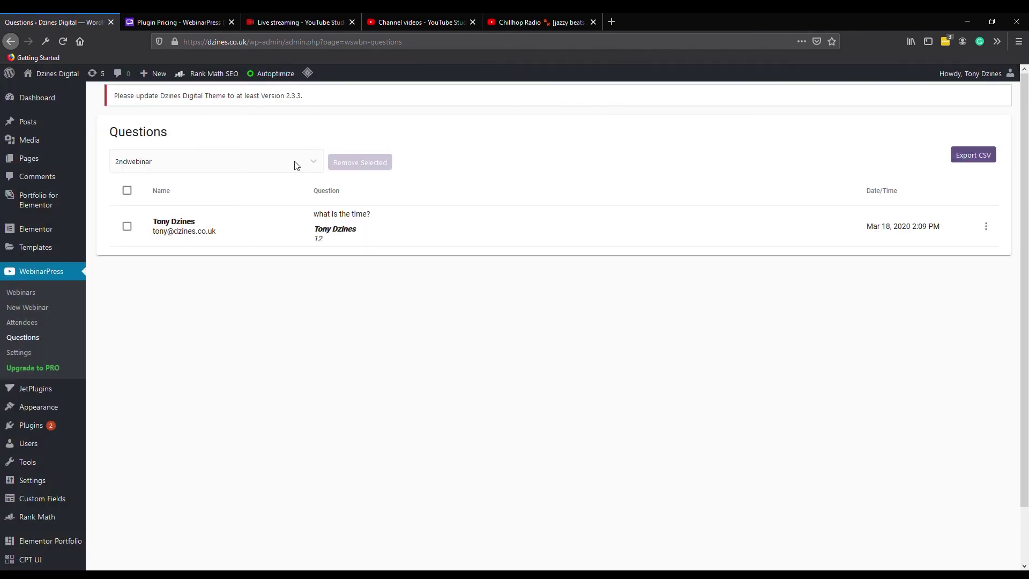
click(297, 165)
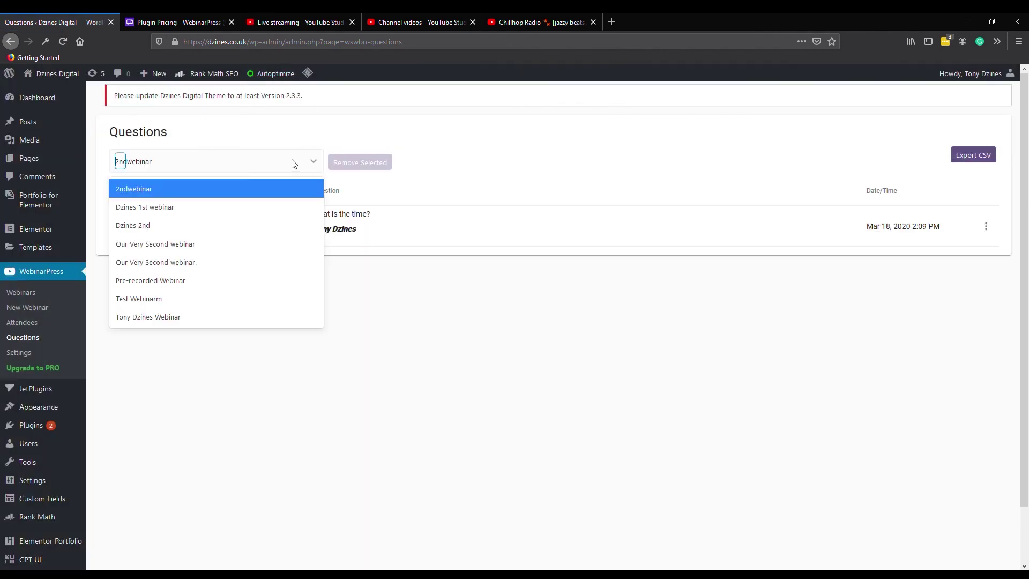
click(375, 335)
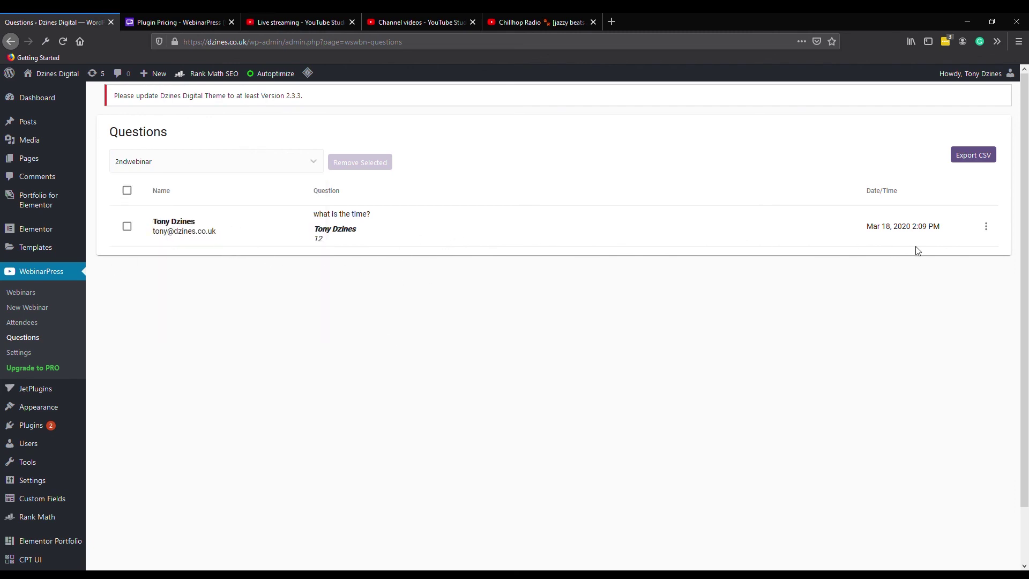
click(987, 226)
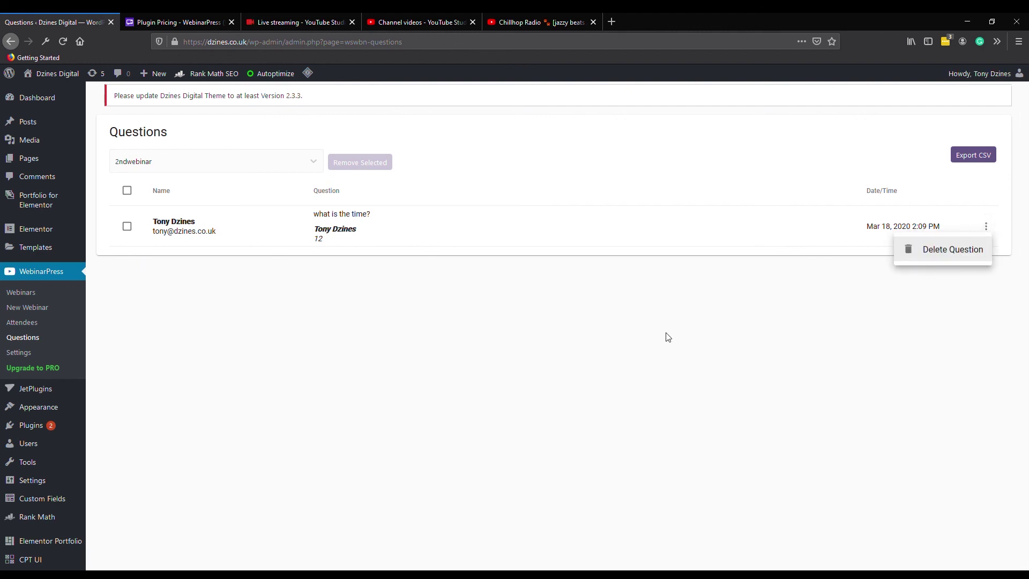
click(595, 334)
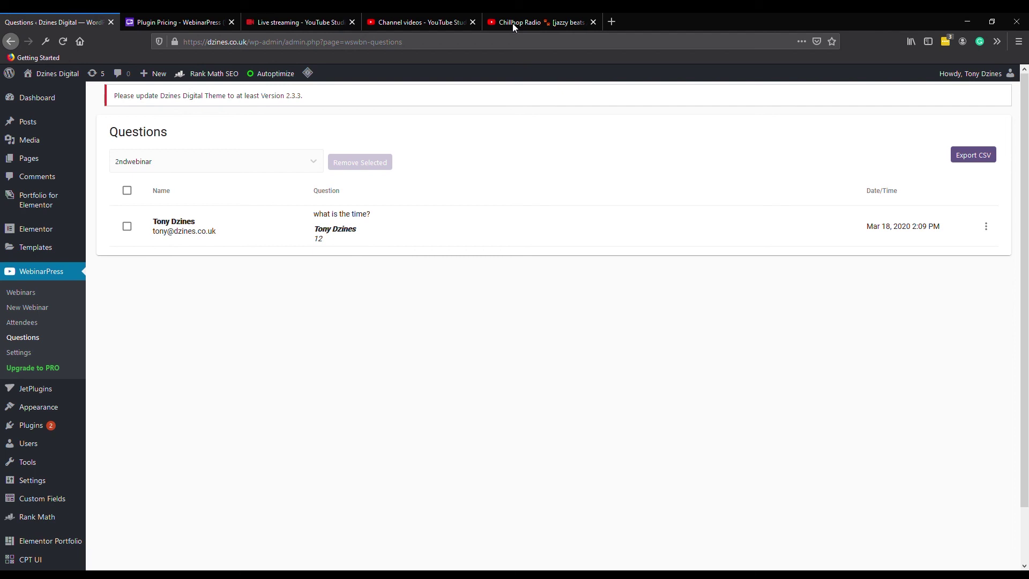
key(ctrl+Tab)
key(ctrl+Tab)
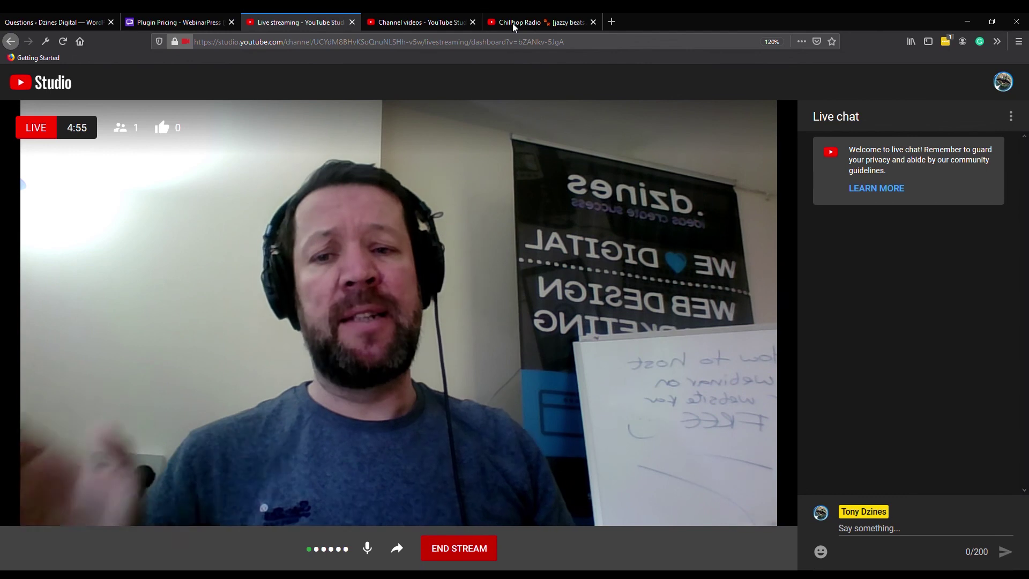